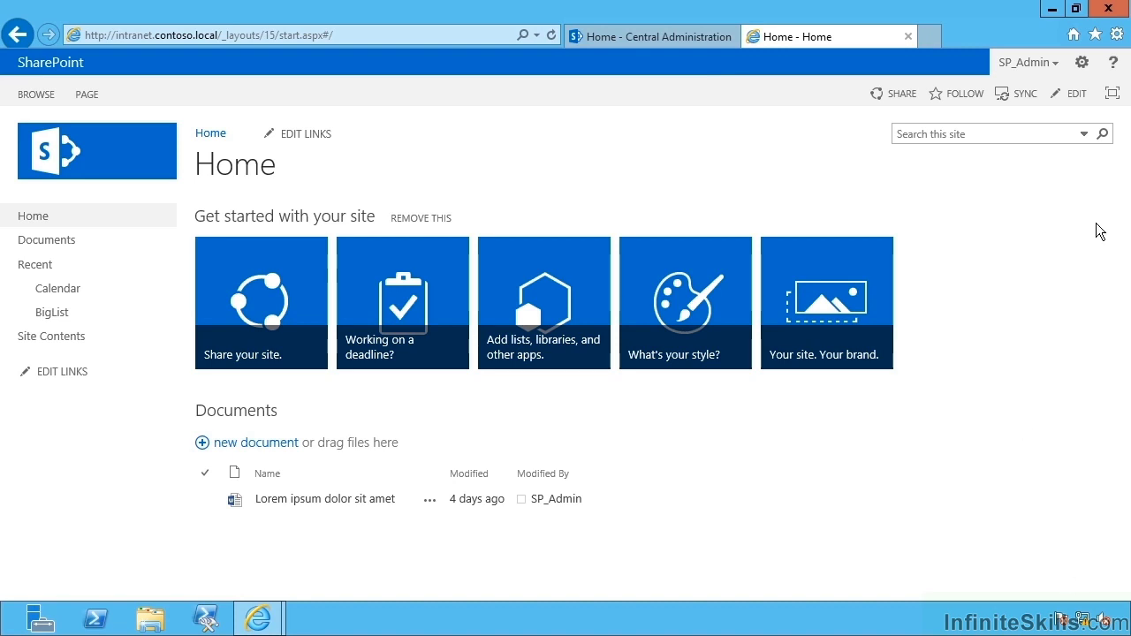
Go to the site's People and Groups page through Site settings
left_click(1084, 64)
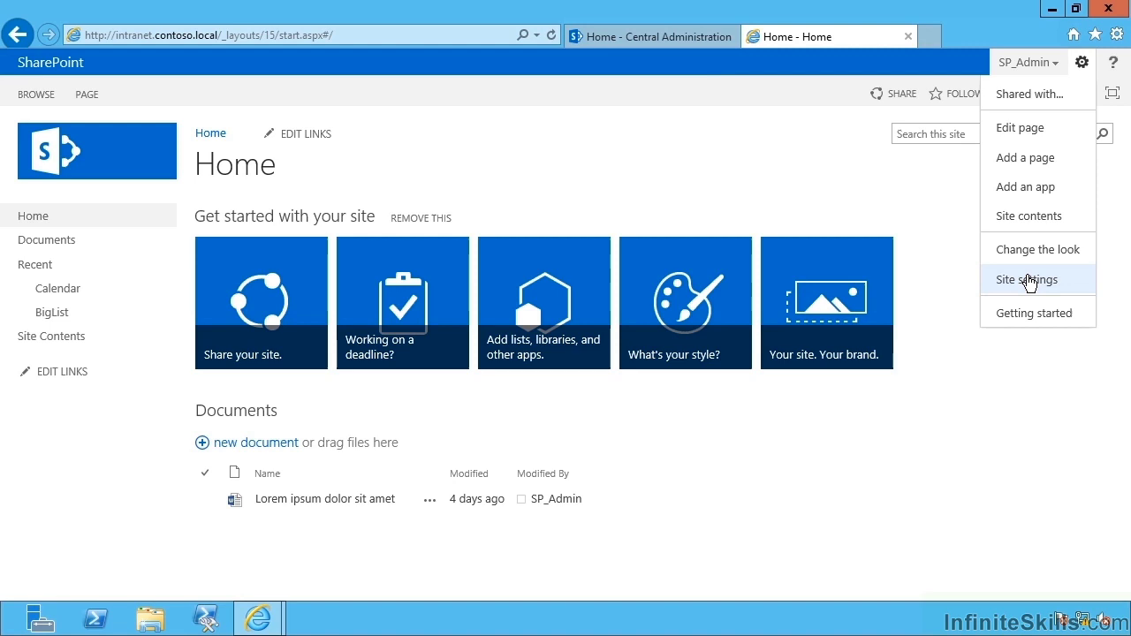
left_click(1027, 281)
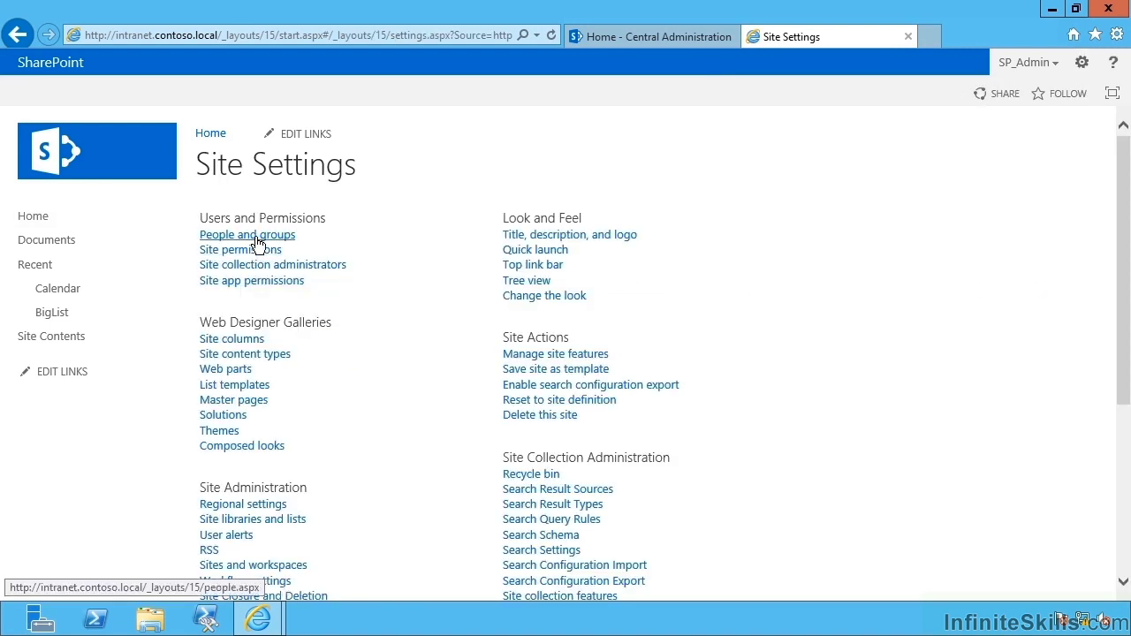
left_click(257, 235)
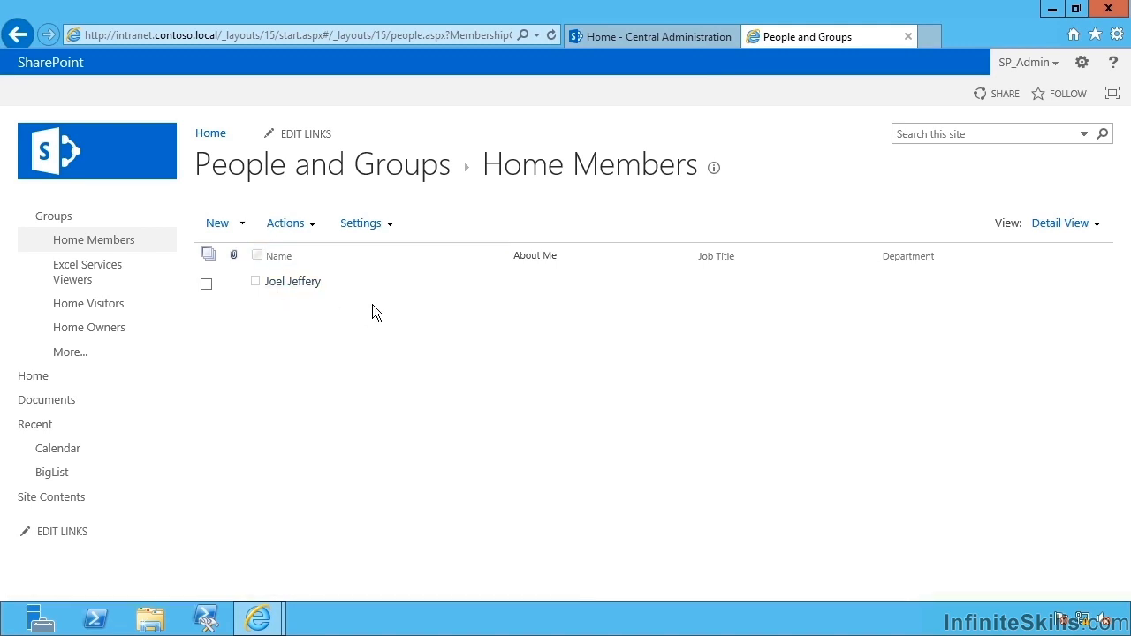
Open Add users for Home Members, cancel without adding anyone, and show all groups
left_click(244, 223)
left_click(258, 258)
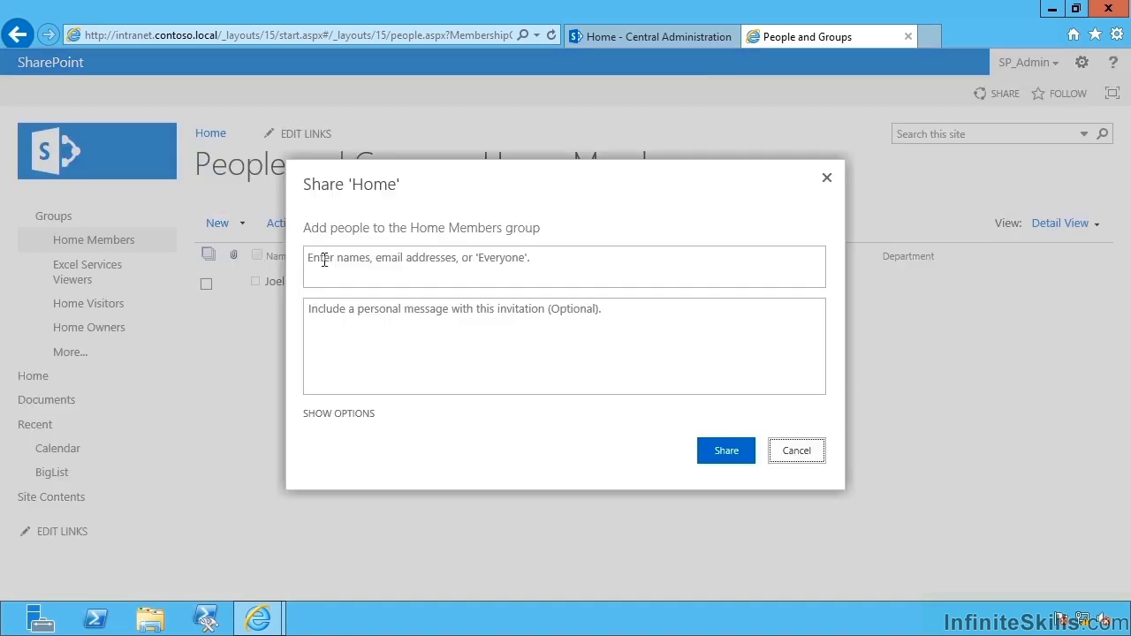
left_click(796, 452)
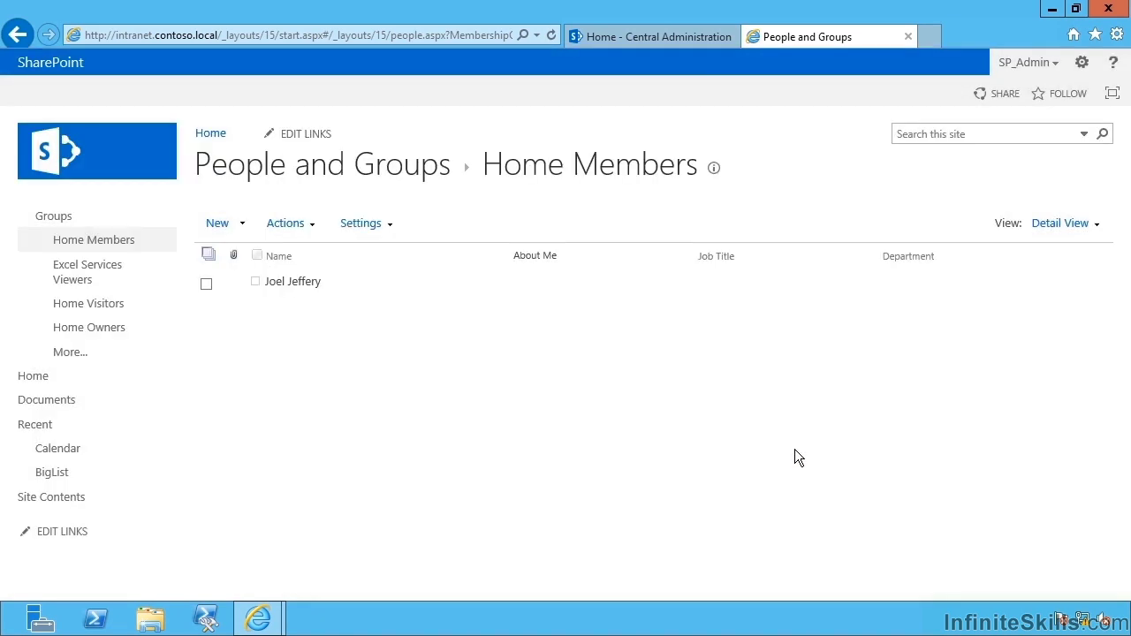
left_click(71, 353)
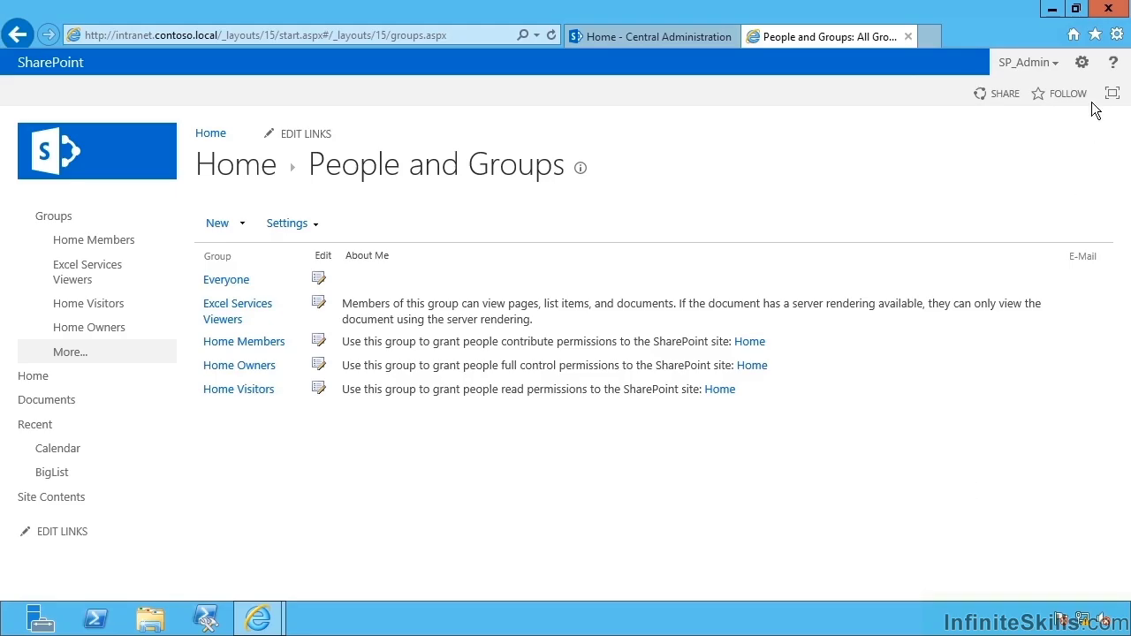
From Site settings > Site permissions, select Home Members and edit its user permissions
left_click(1089, 68)
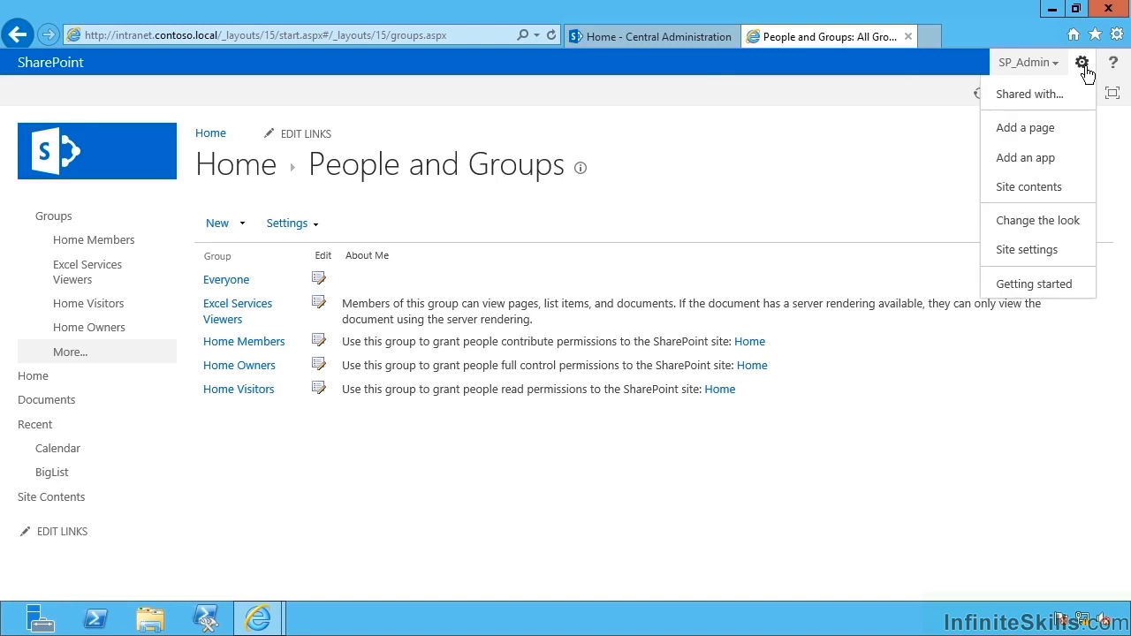
left_click(1021, 253)
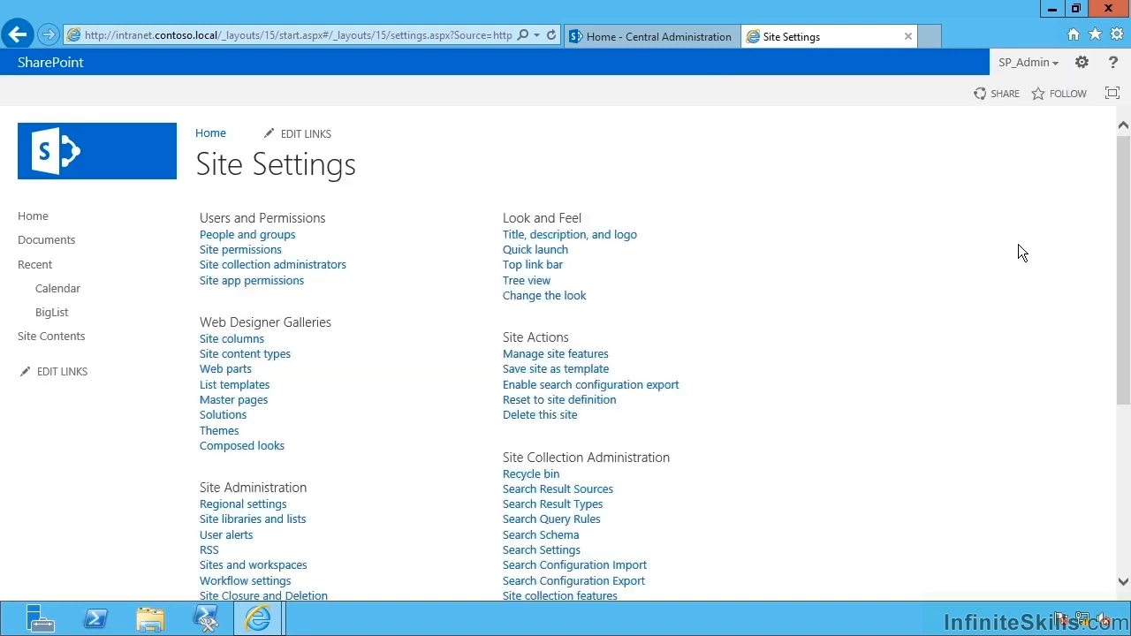
left_click(254, 254)
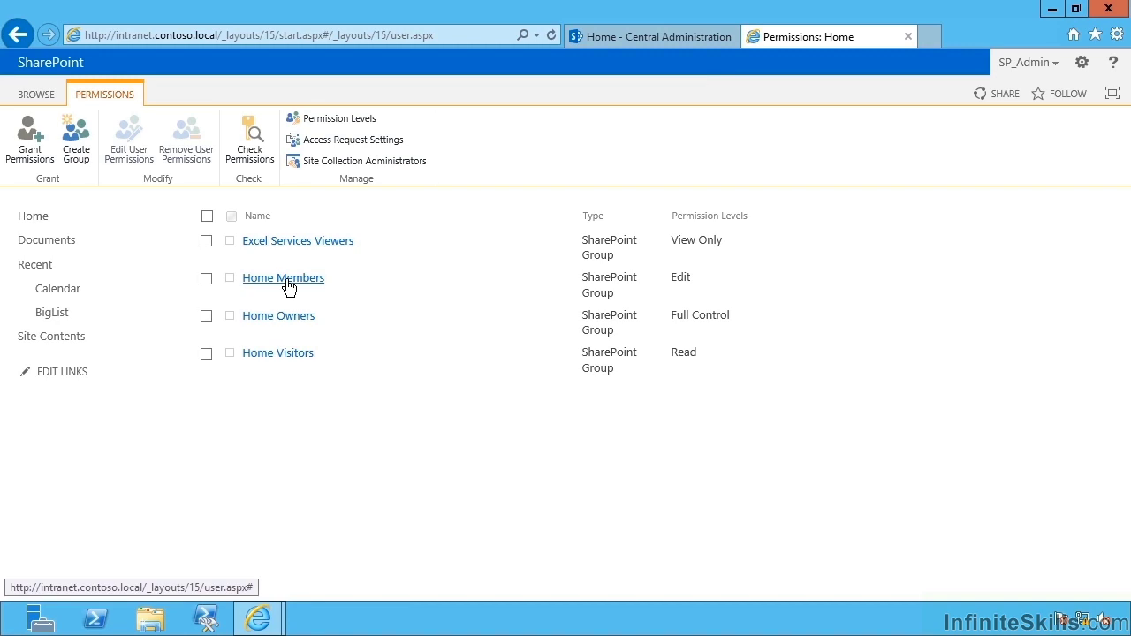
left_click(207, 279)
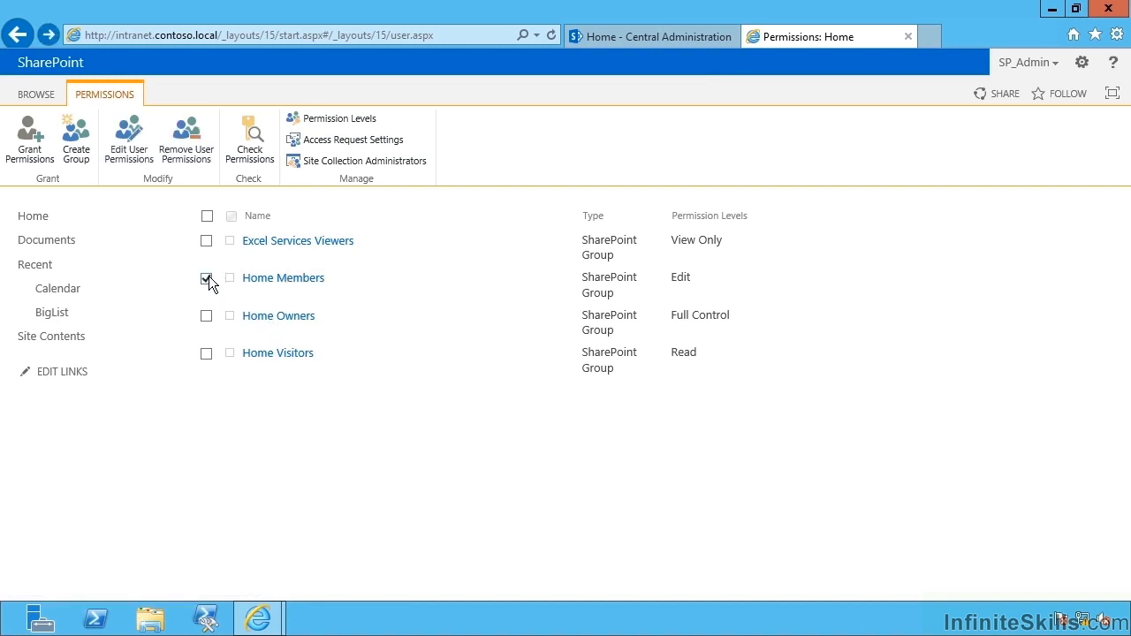
left_click(142, 155)
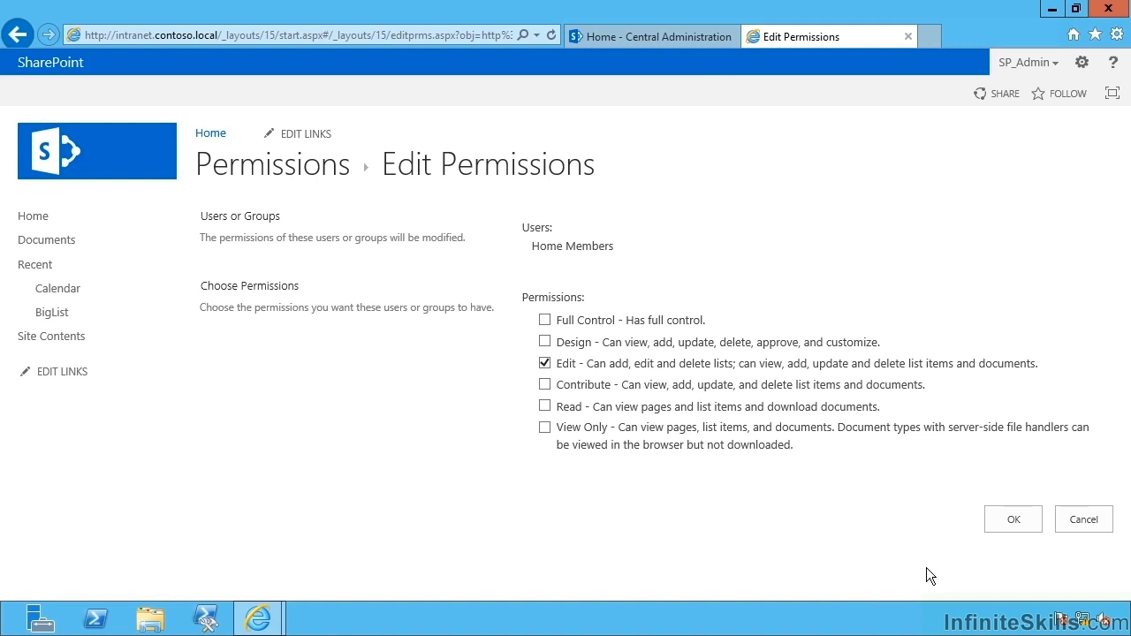
Cancel the Home Members permission edit and open the Permission Levels page
left_click(1085, 520)
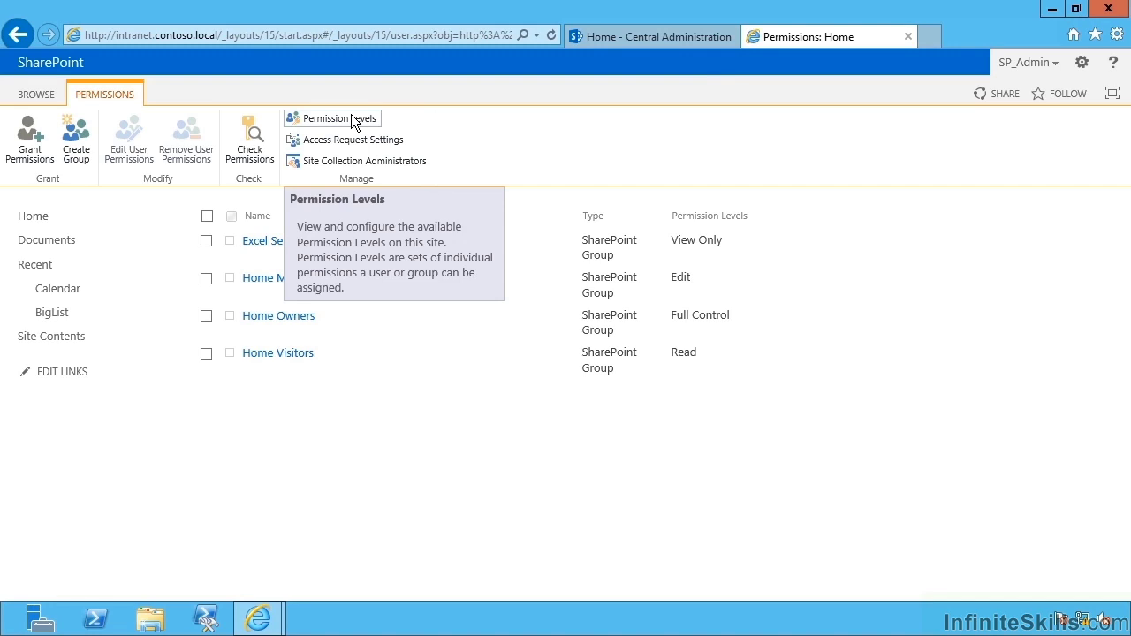
left_click(323, 121)
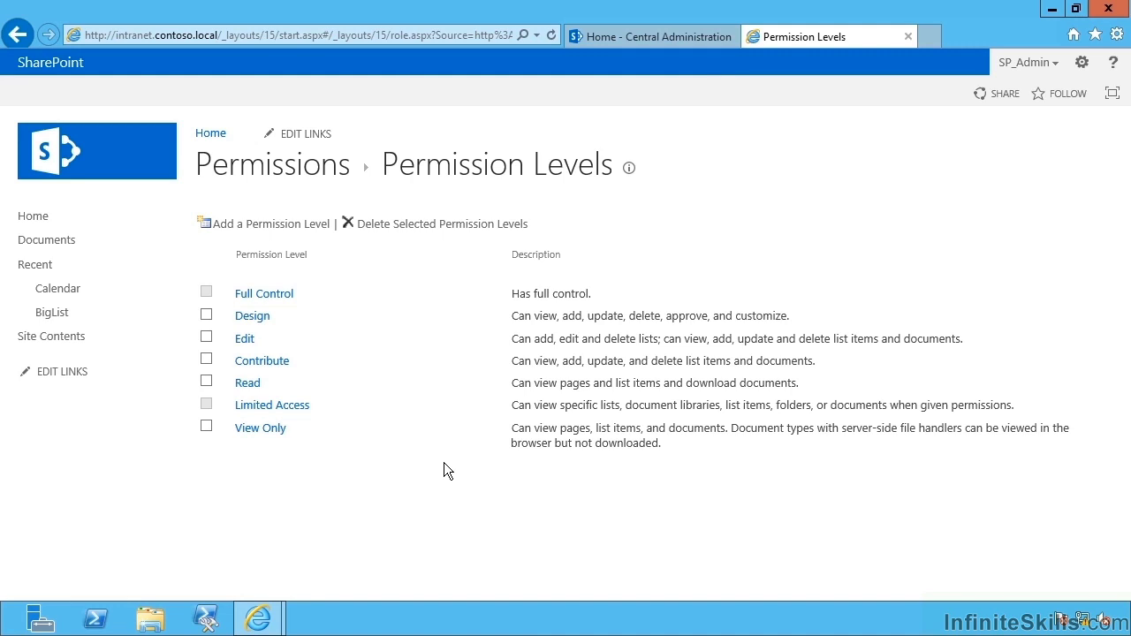
Open Full Control and scroll through all its checked permissions, down to Update Personal Web Parts
left_click(273, 297)
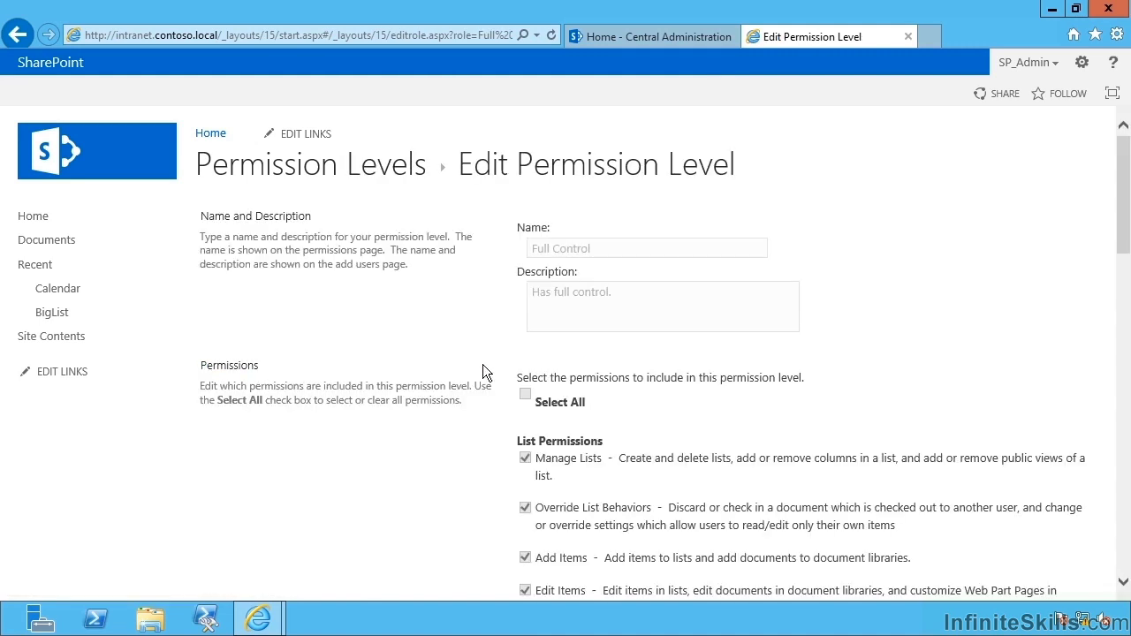
scroll(491, 376, "down", 5)
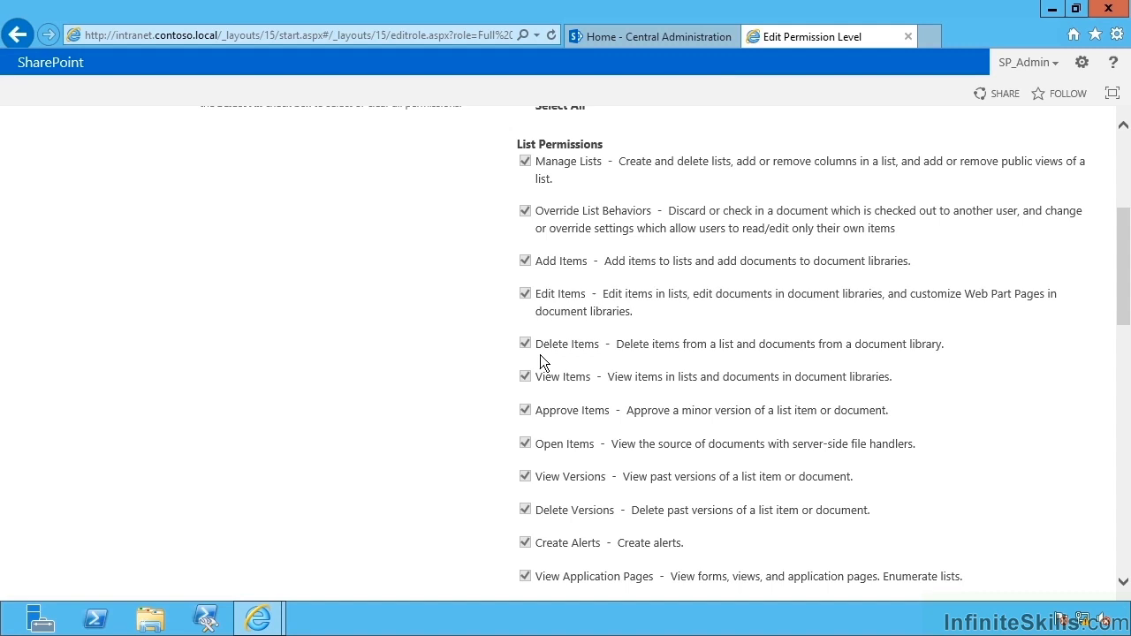
scroll(575, 401, "down", 6)
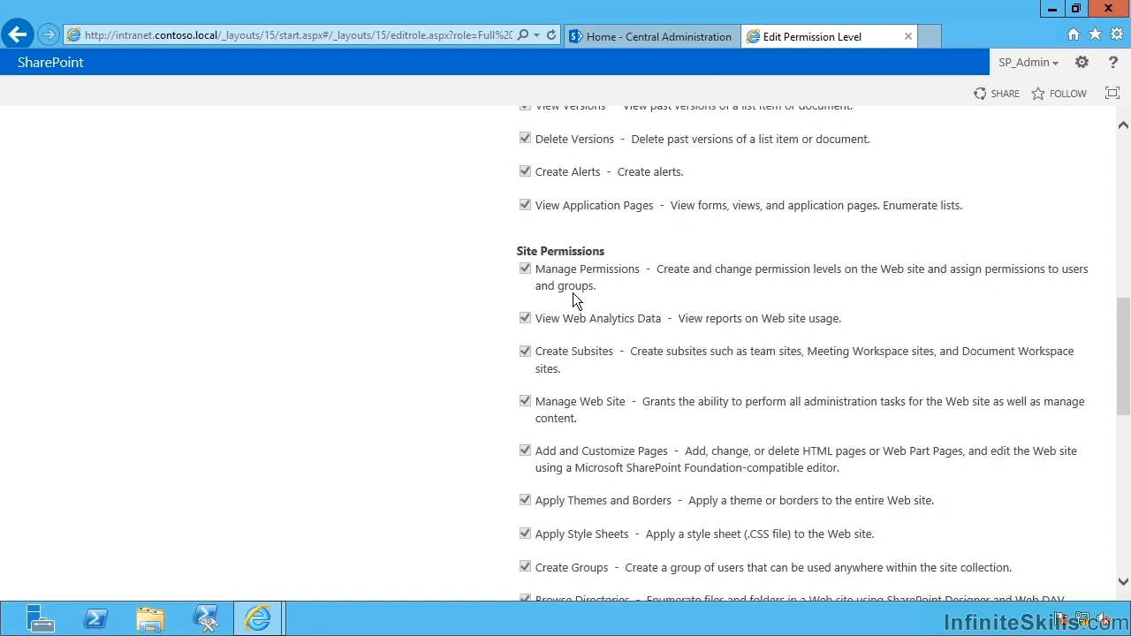
scroll(633, 424, "down", 2)
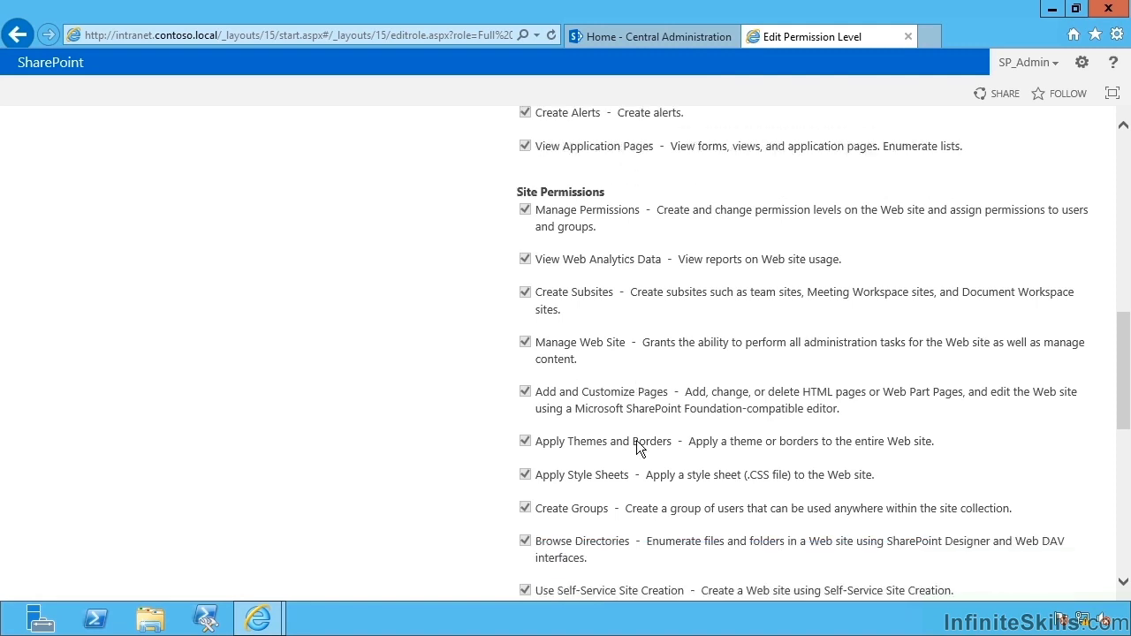
scroll(574, 495, "down", 2)
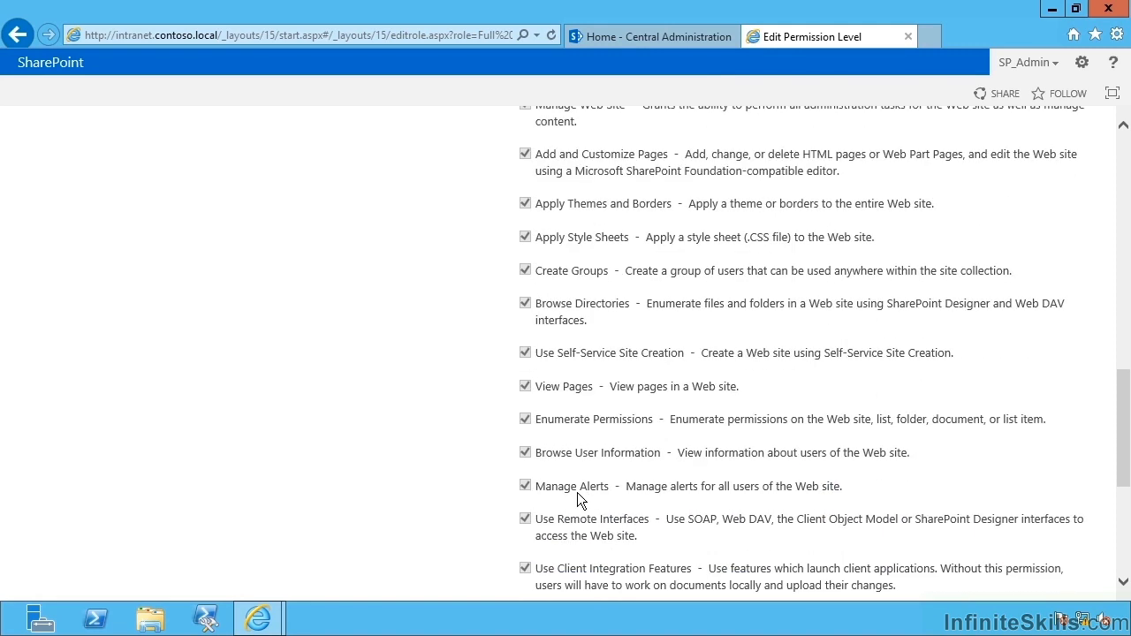
scroll(594, 498, "down", 4)
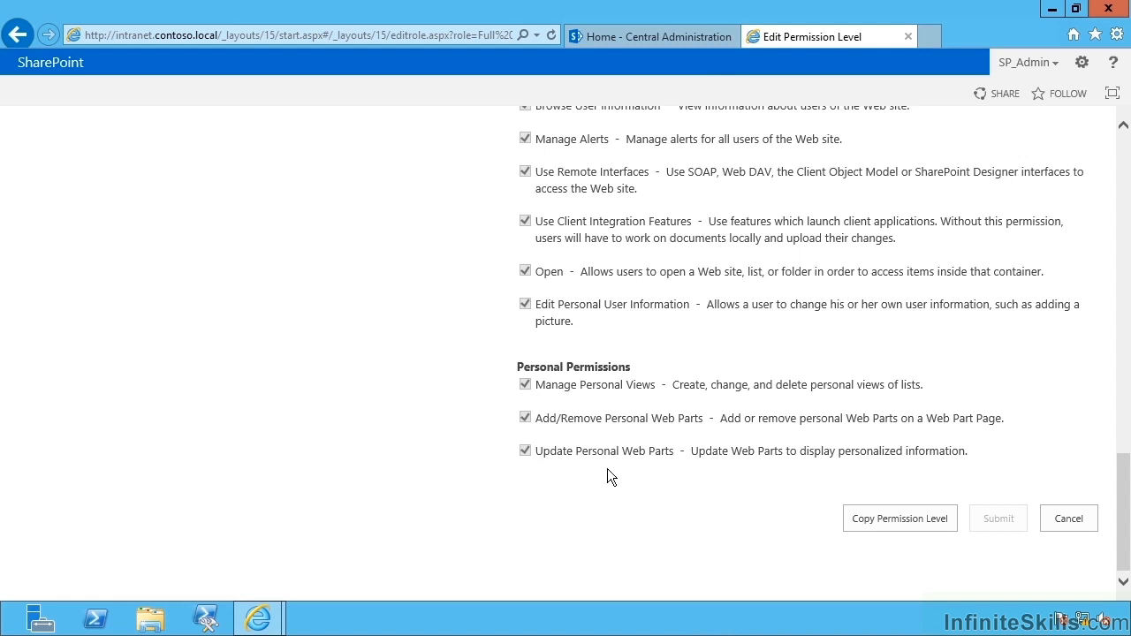
scroll(609, 473, "up", 12)
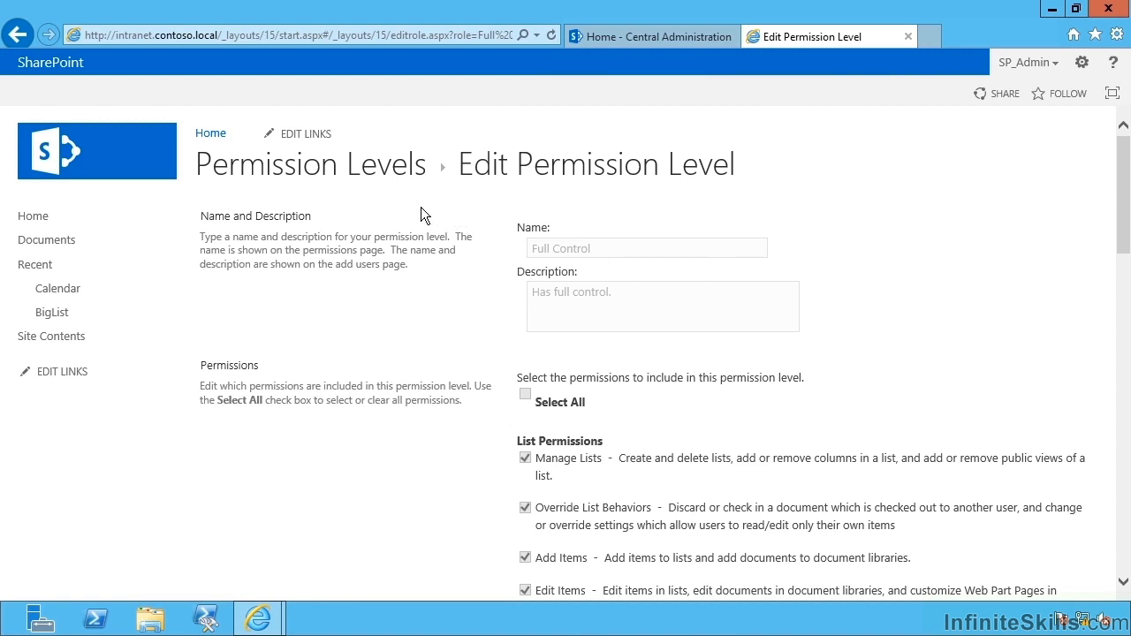
Go back and review Limited Access's five permissions, such as Open and Browse User Information
left_click(16, 35)
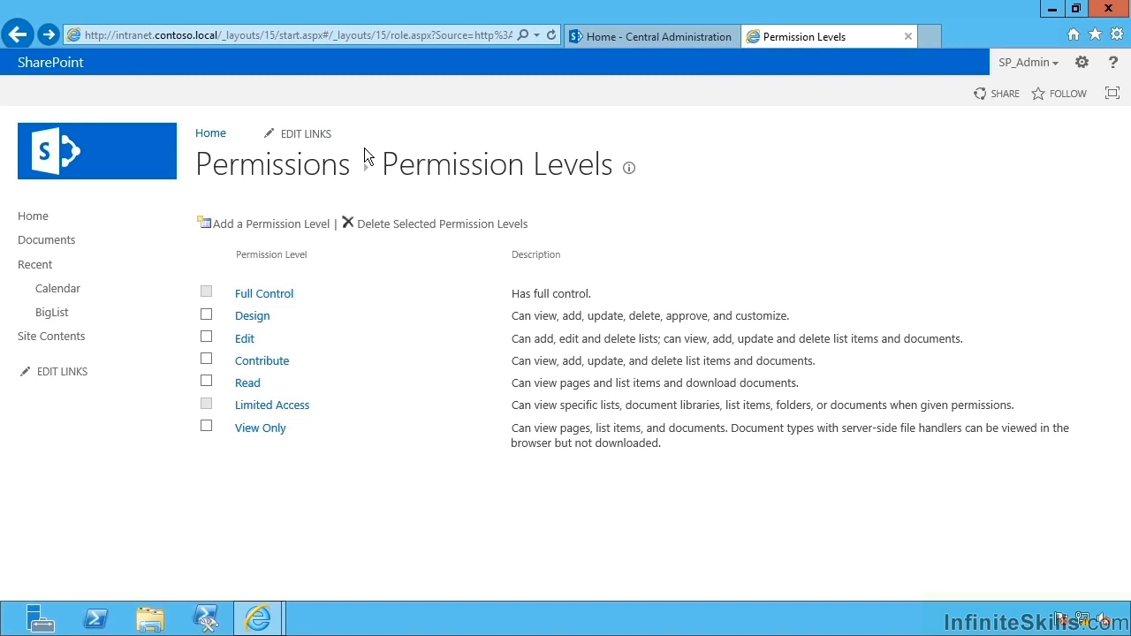
left_click(294, 409)
scroll(405, 429, "down", 1)
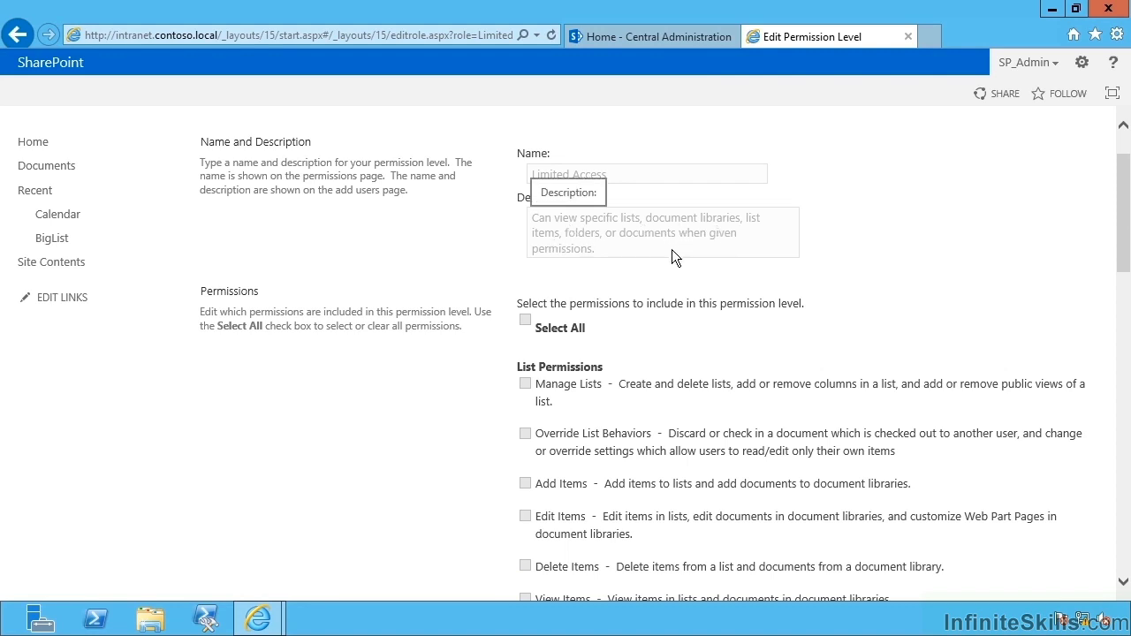
scroll(616, 405, "down", 3)
scroll(614, 394, "down", 5)
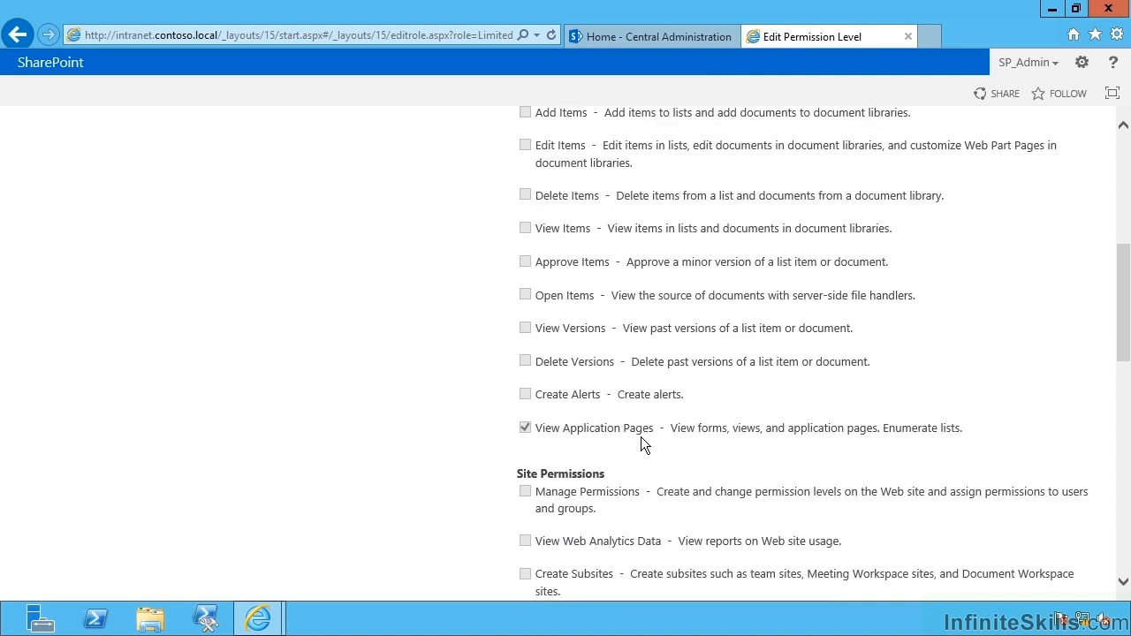
scroll(643, 437, "down", 6)
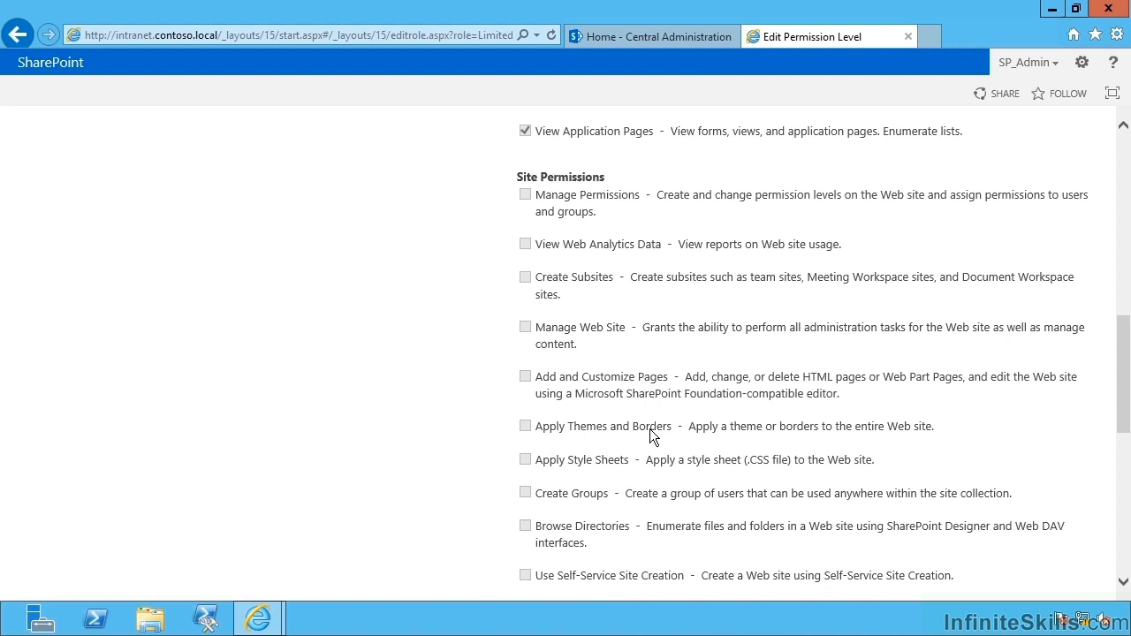
scroll(651, 428, "down", 7)
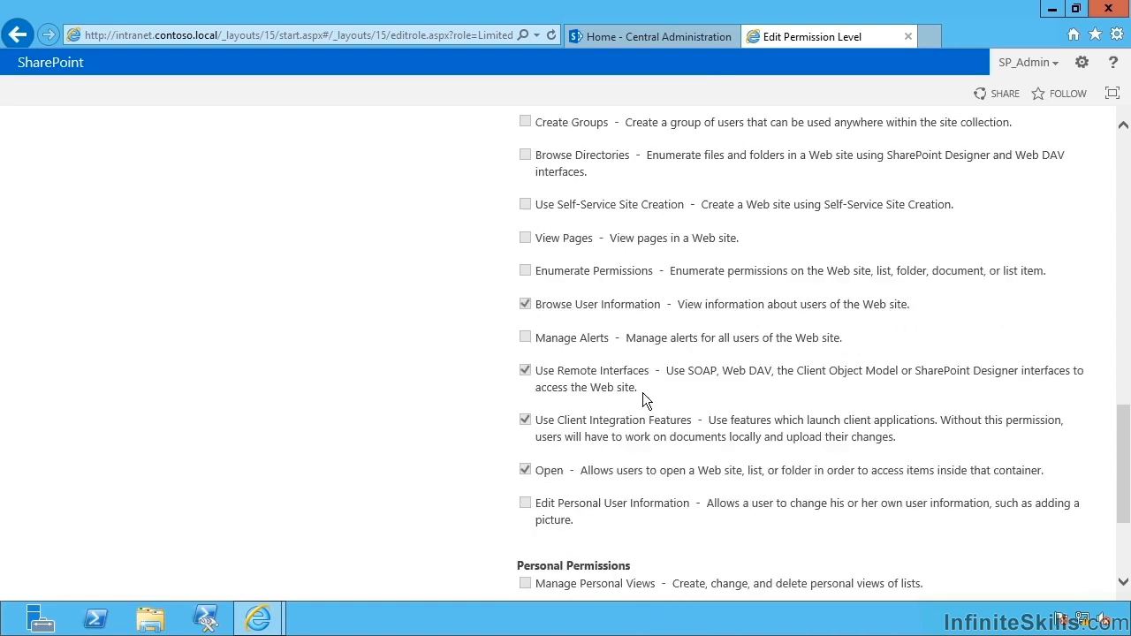
scroll(513, 313, "up", 1)
scroll(524, 333, "down", 1)
scroll(601, 478, "down", 3)
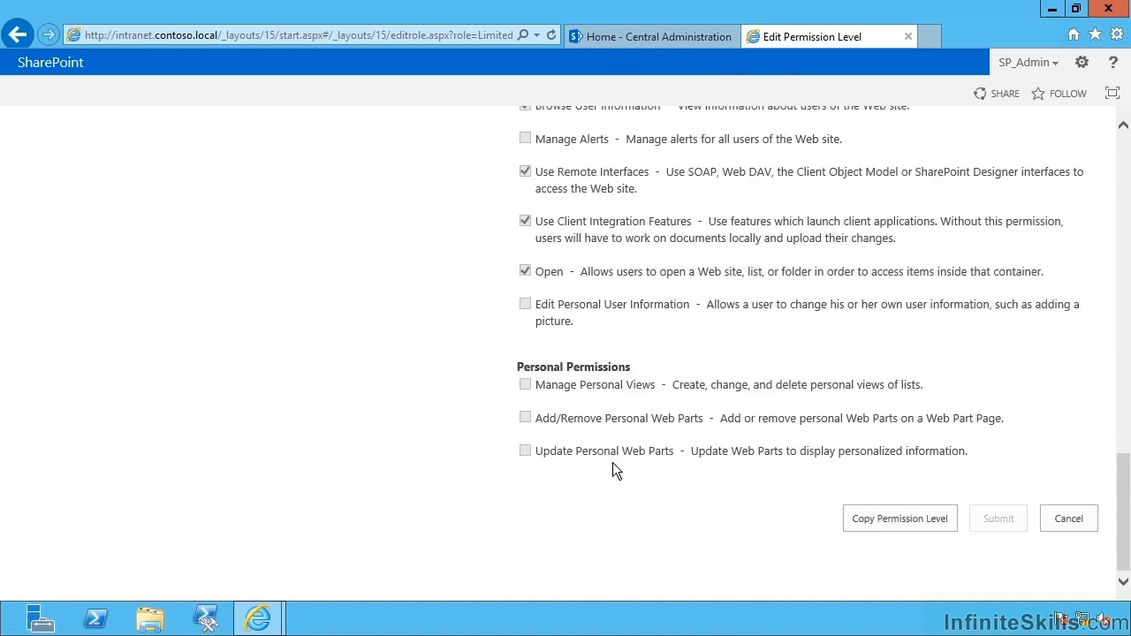
scroll(897, 552, "up", 15)
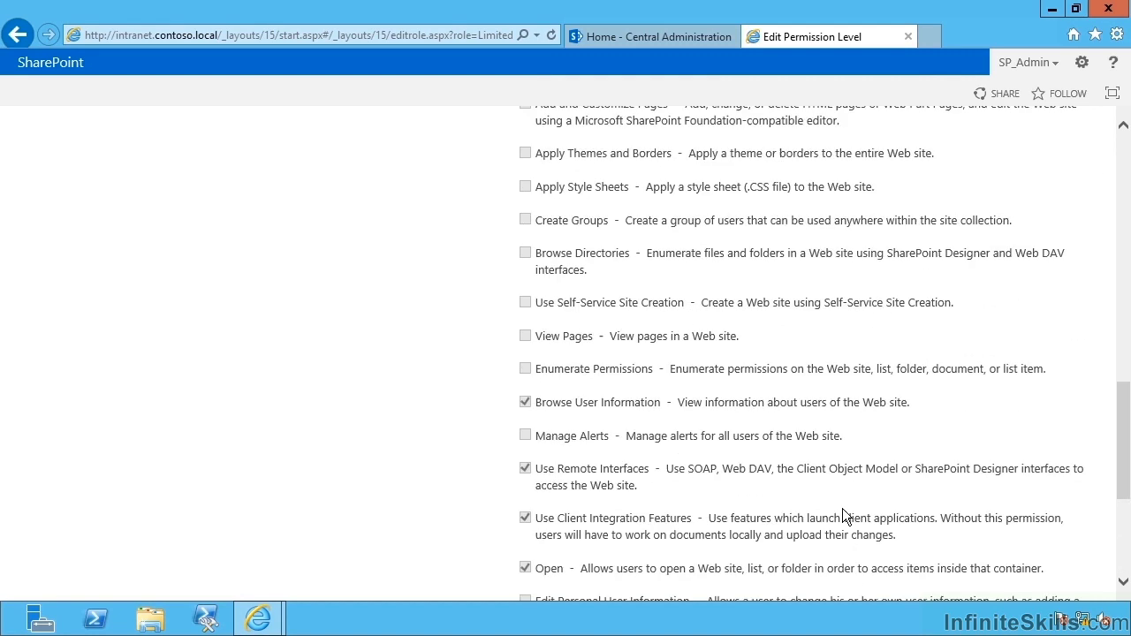
scroll(829, 501, "up", 3)
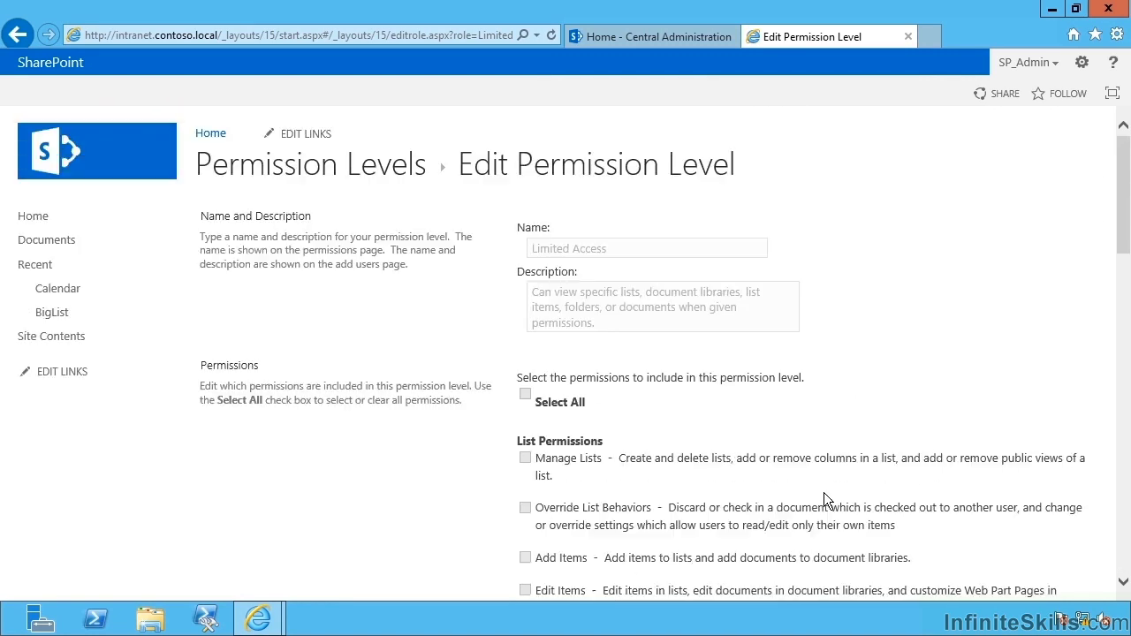
Return to Permission Levels and review Design's permissions: Add and Customize Pages, Apply Themes
key("alt+Left")
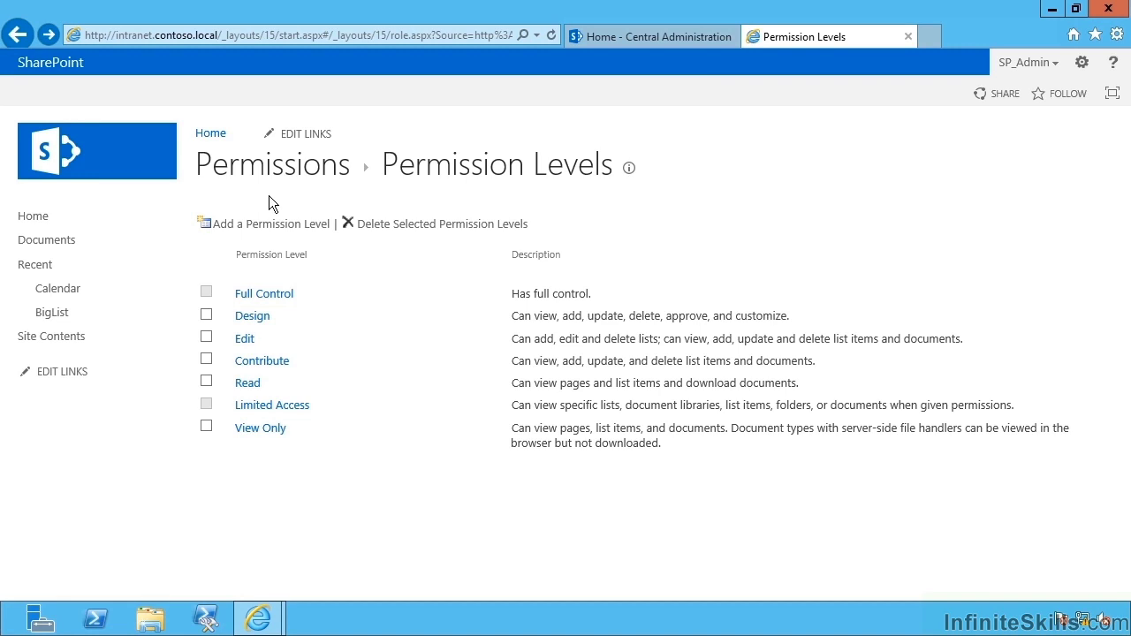
left_click(256, 324)
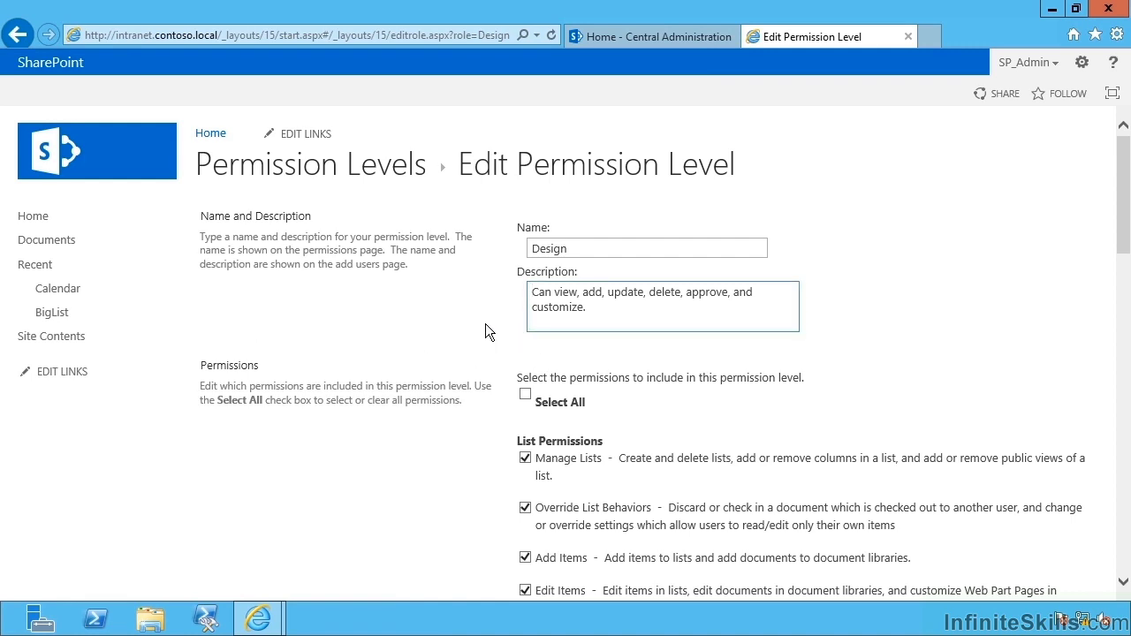
scroll(488, 331, "down", 4)
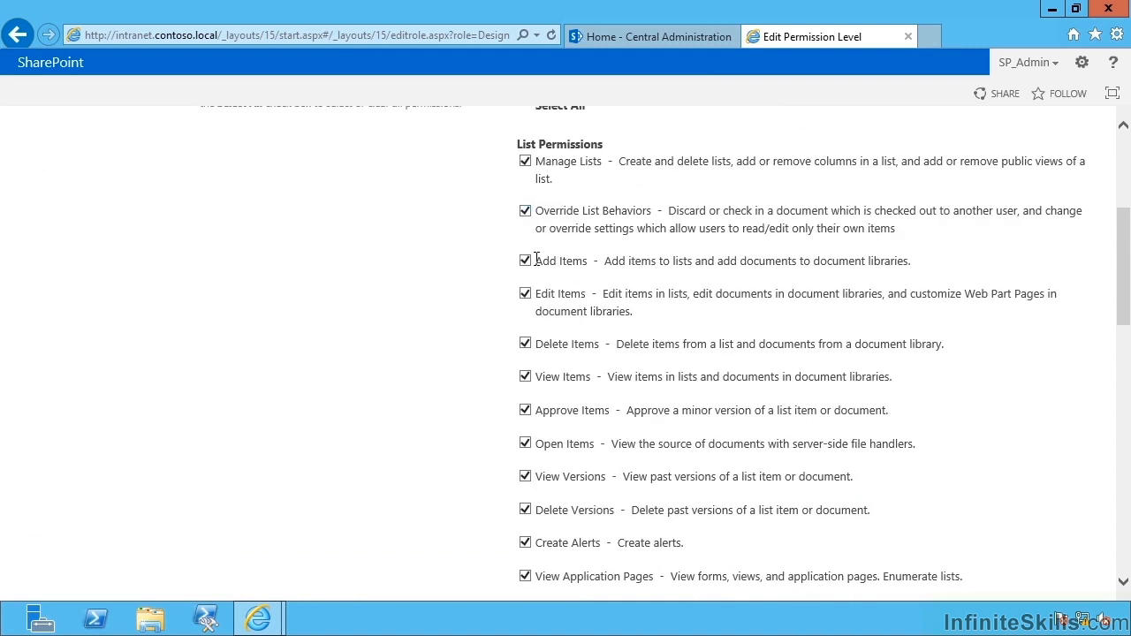
scroll(551, 271, "down", 2)
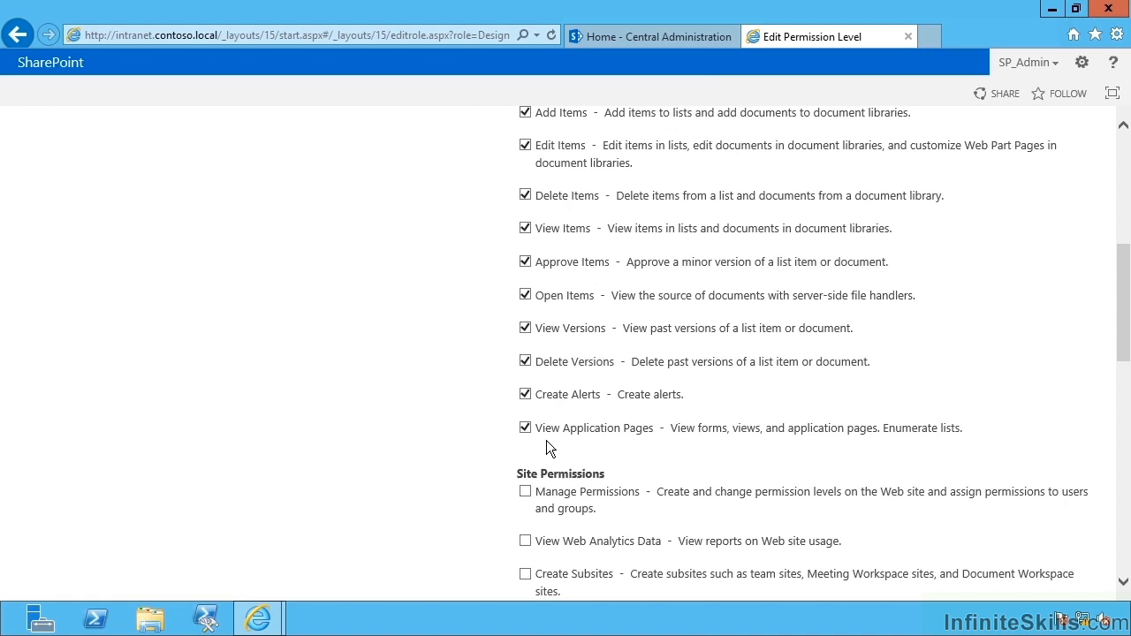
scroll(631, 395, "down", 3)
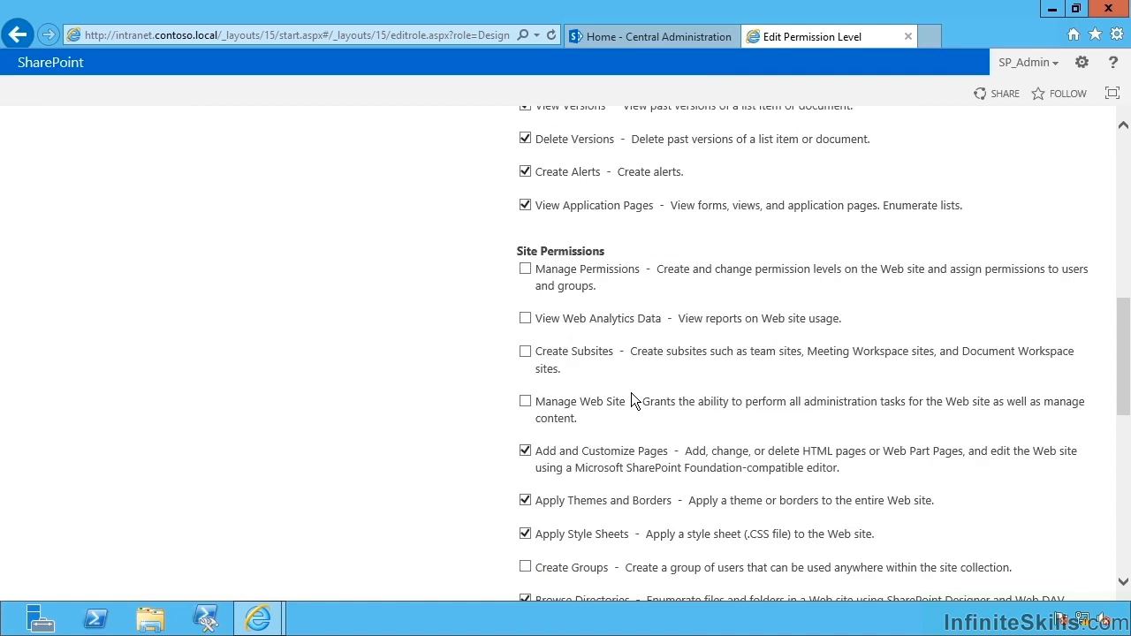
scroll(633, 392, "down", 2)
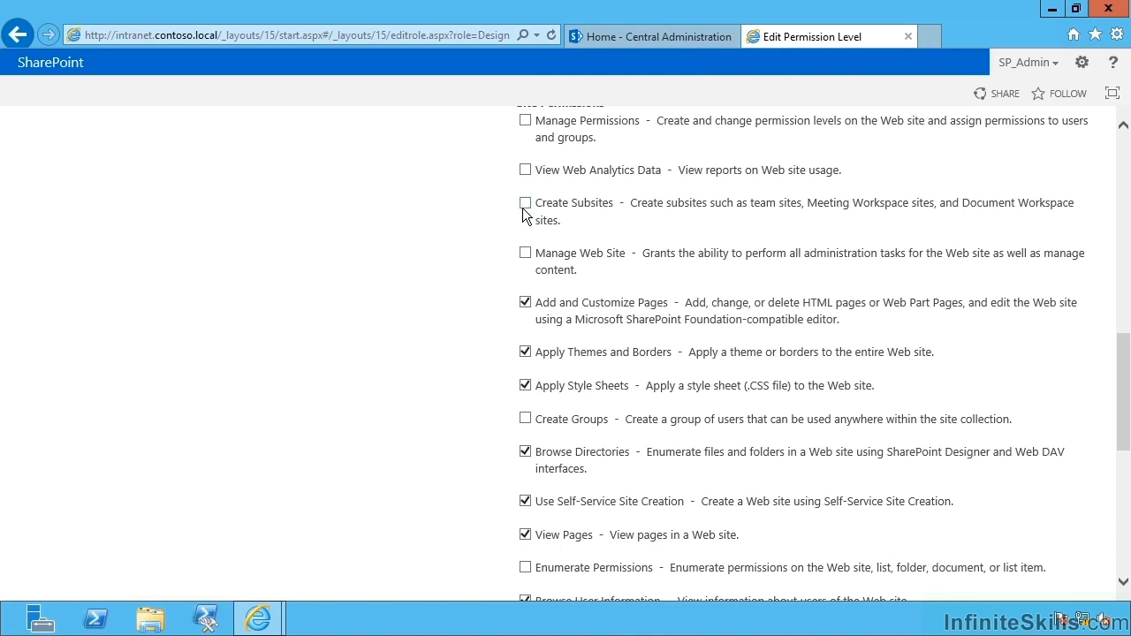
scroll(496, 362, "down", 1)
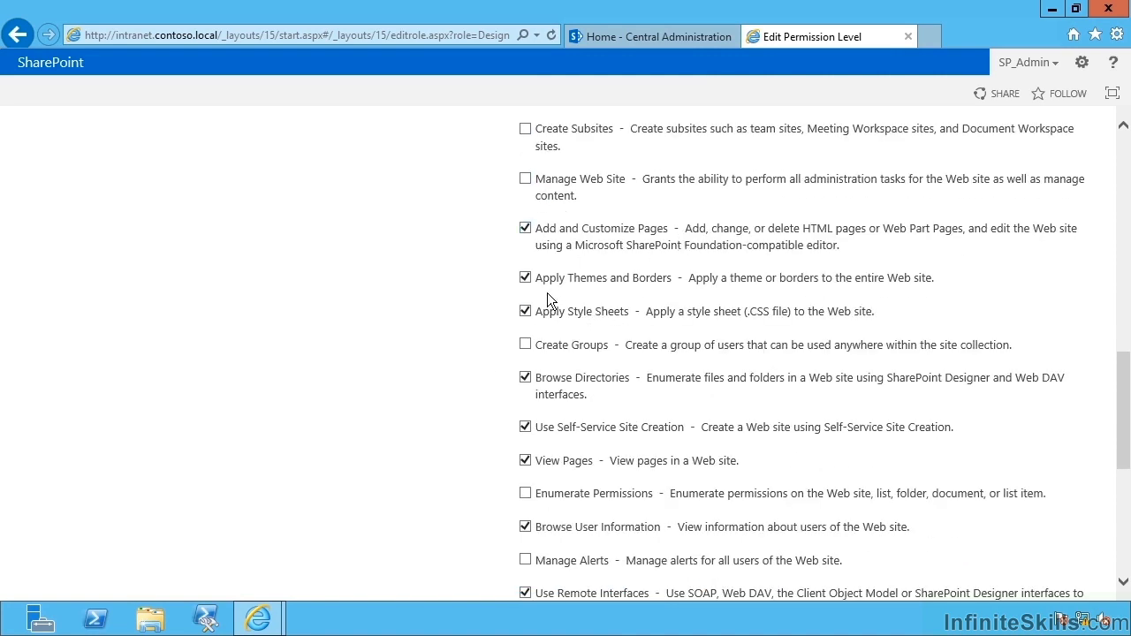
scroll(446, 346, "down", 2)
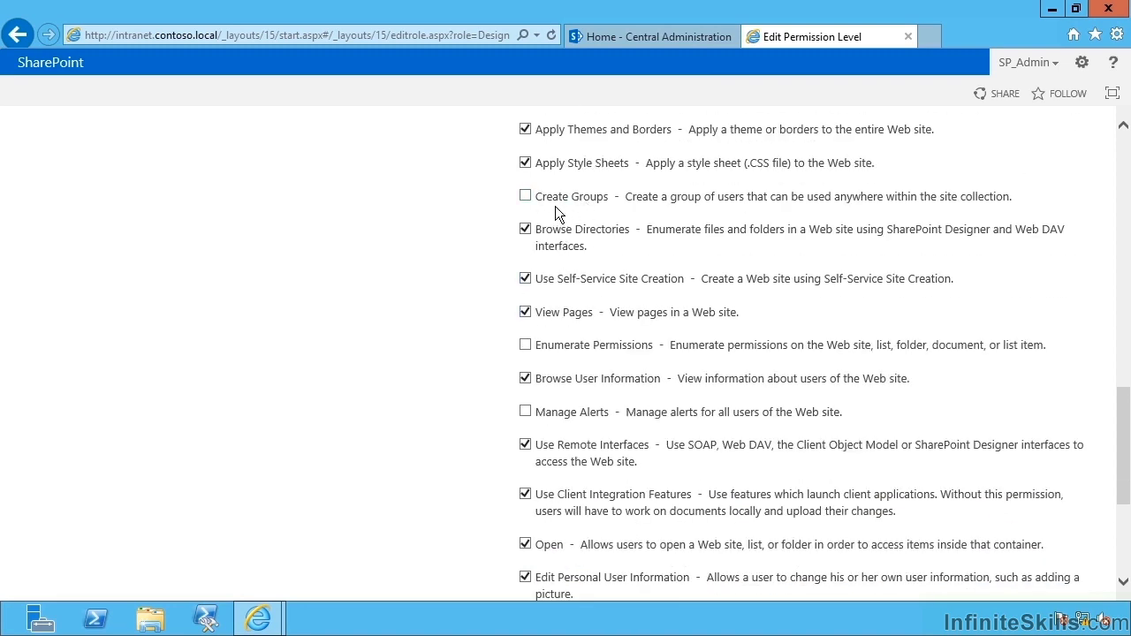
scroll(396, 289, "down", 2)
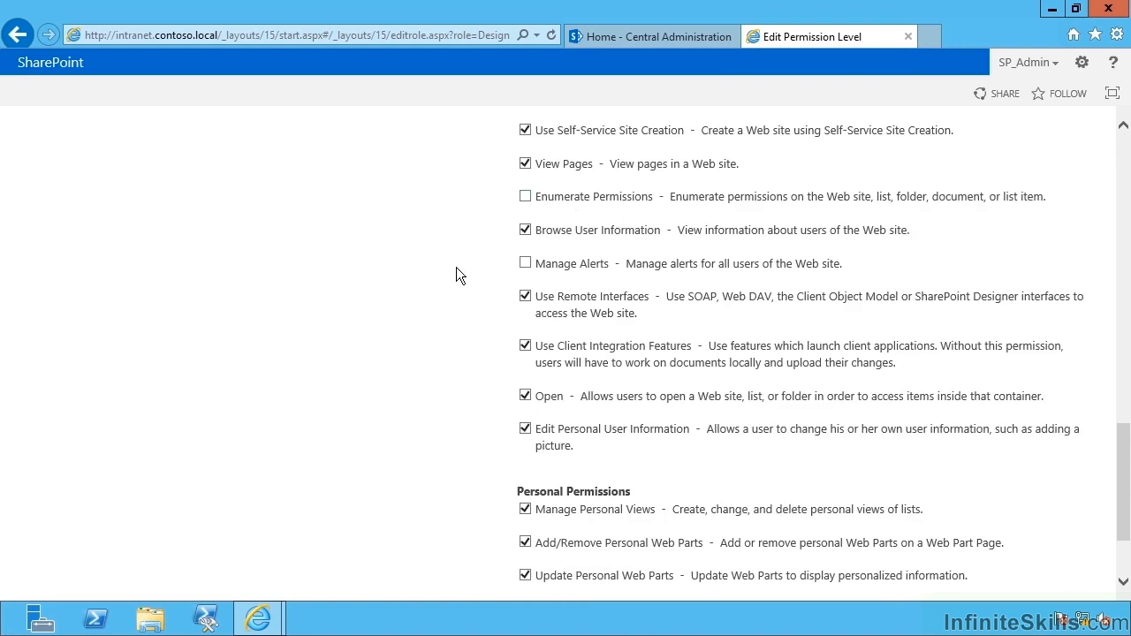
scroll(468, 272, "down", 1)
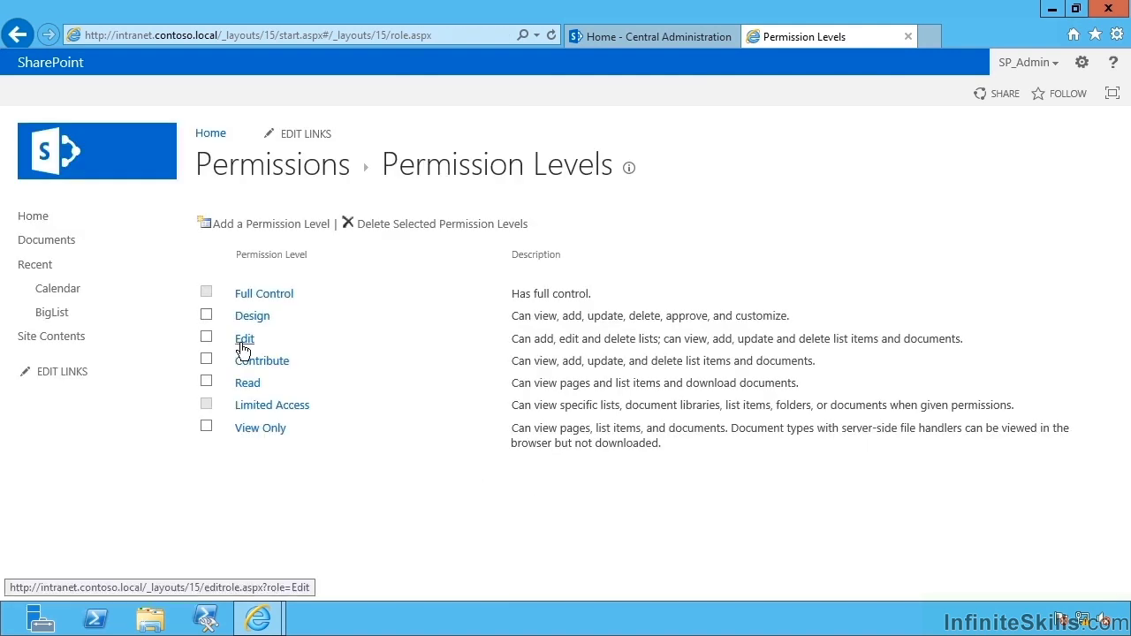
Review the Edit level's permissions, which omit Apply Themes, Style Sheets, Create Groups and Manage Alerts
left_click(245, 341)
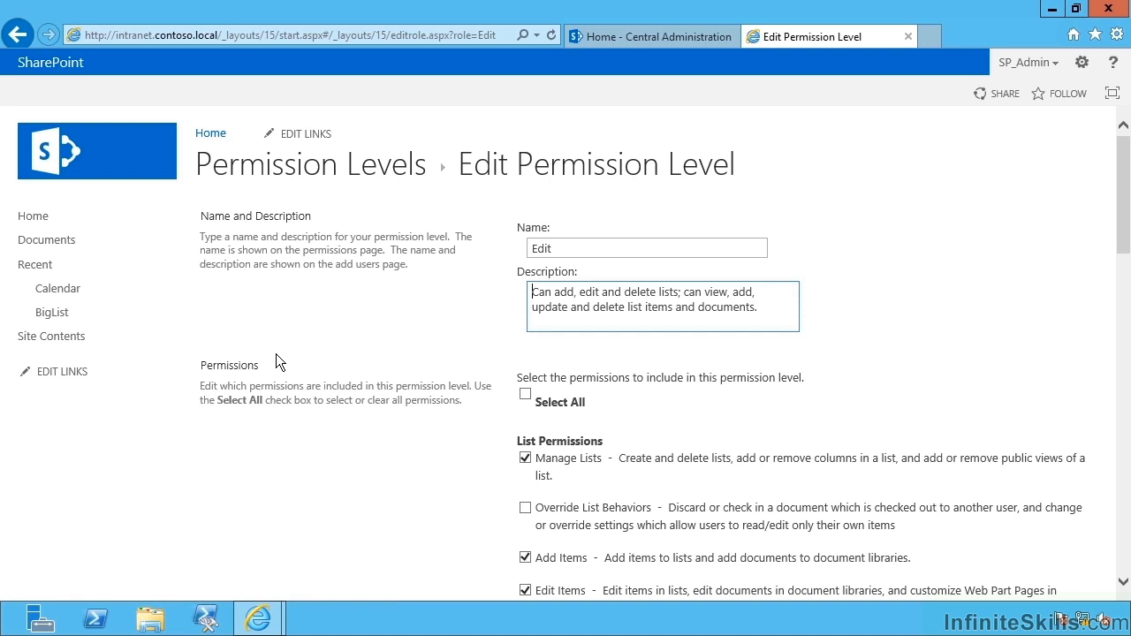
scroll(401, 354, "down", 5)
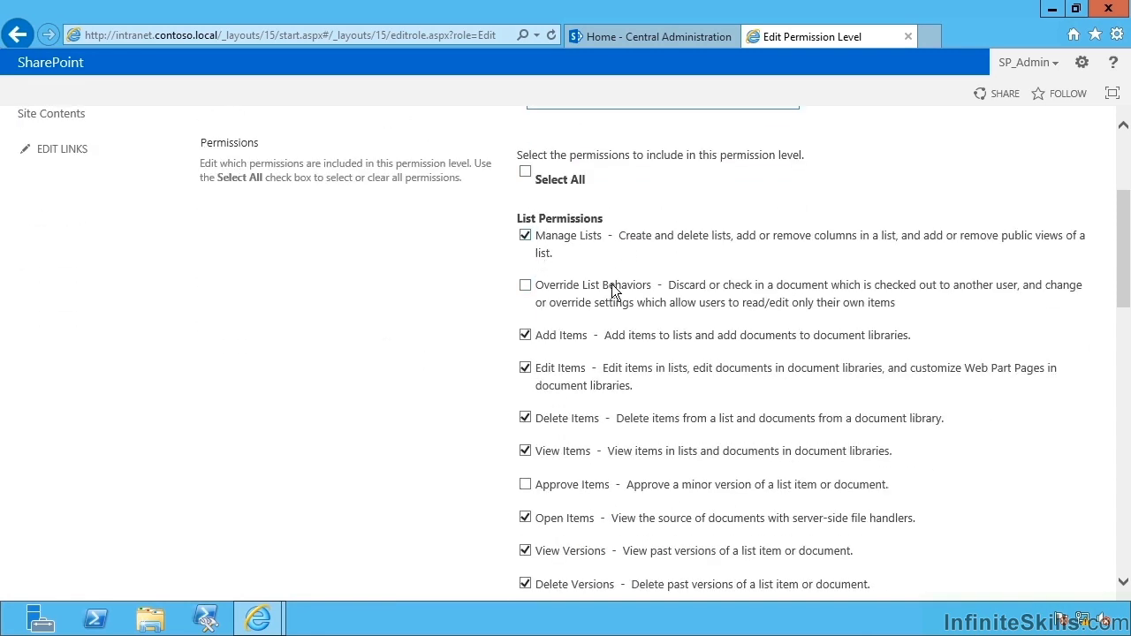
scroll(597, 298, "down", 1)
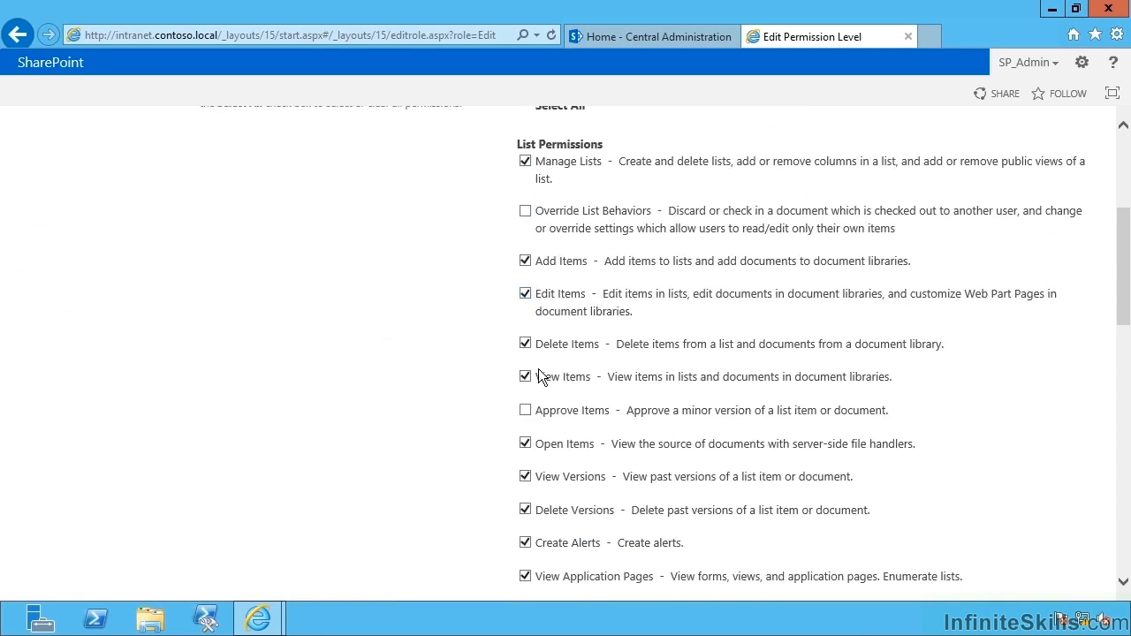
scroll(539, 369, "down", 2)
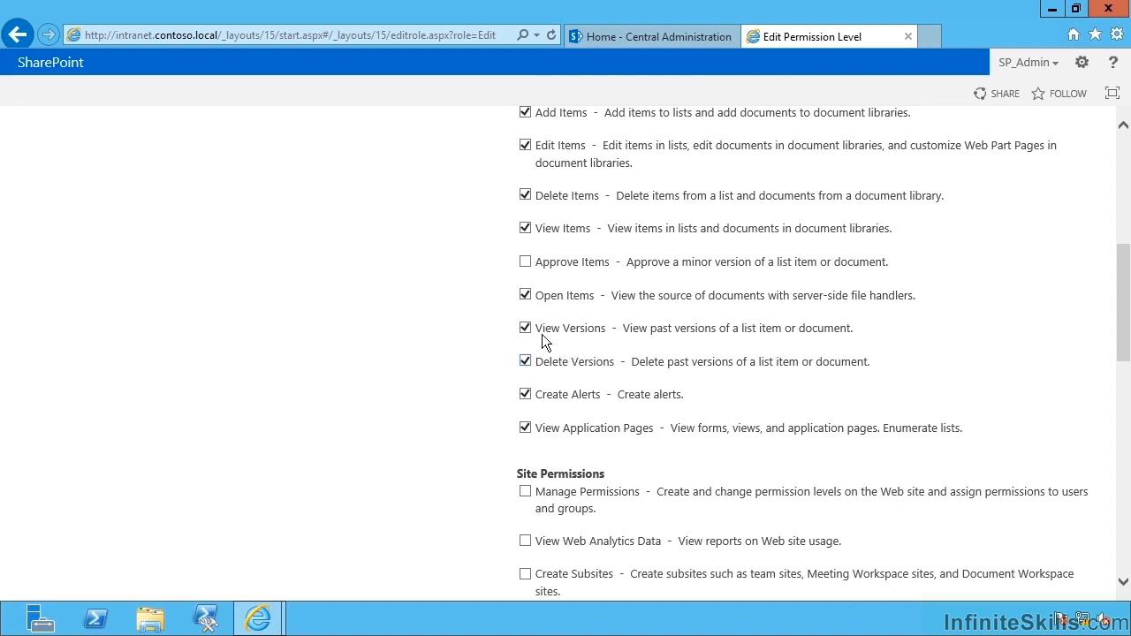
scroll(570, 413, "down", 1)
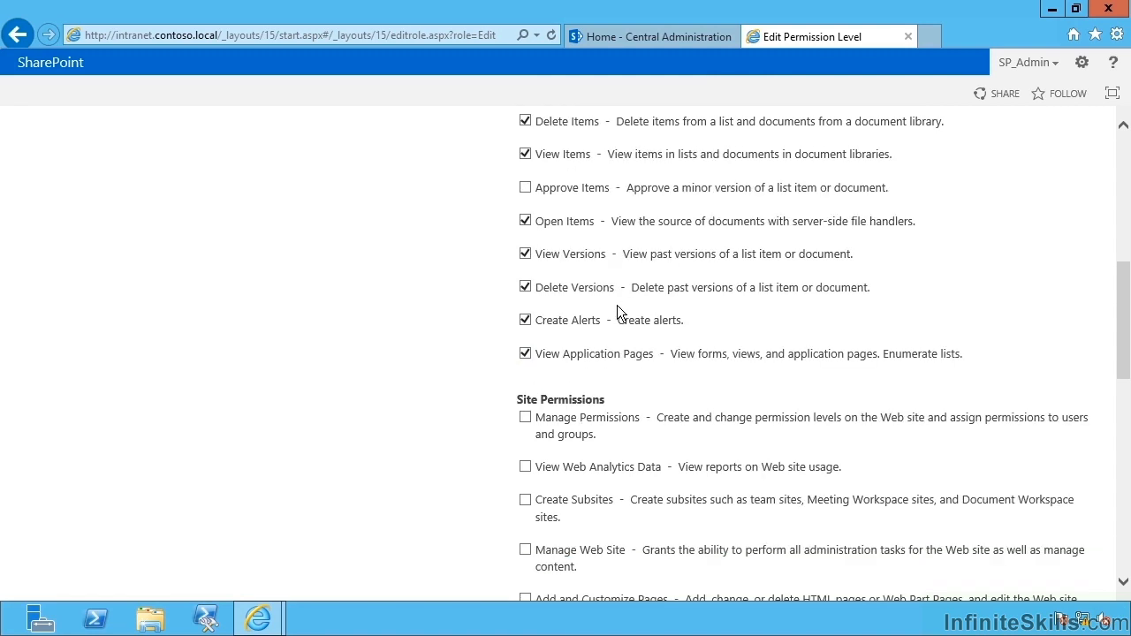
scroll(624, 329, "down", 3)
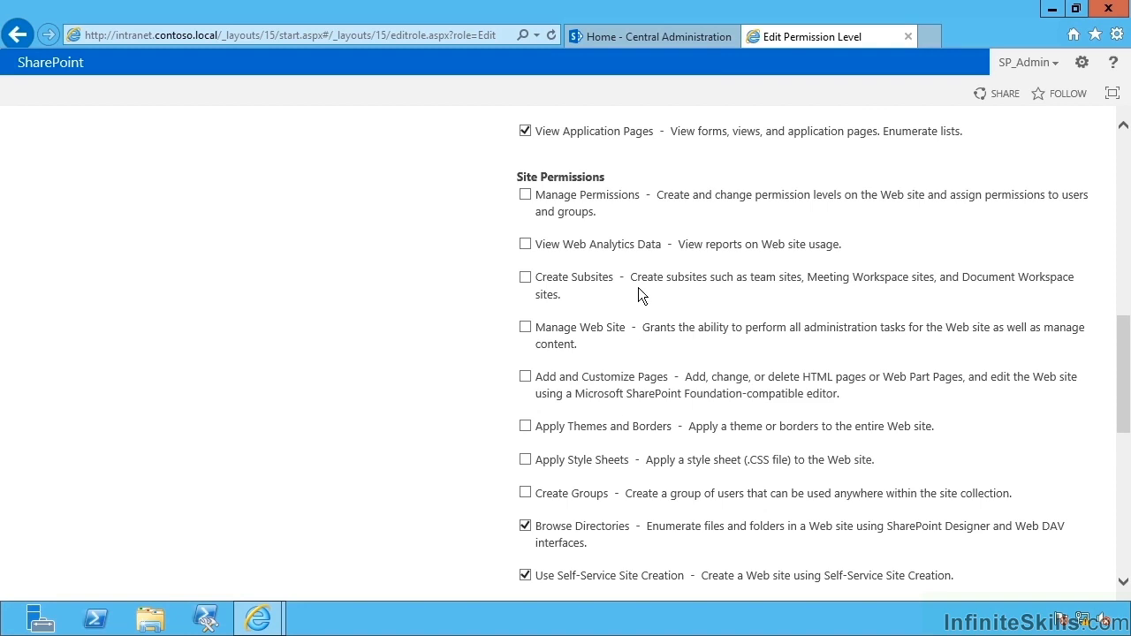
scroll(638, 287, "down", 2)
scroll(621, 397, "down", 2)
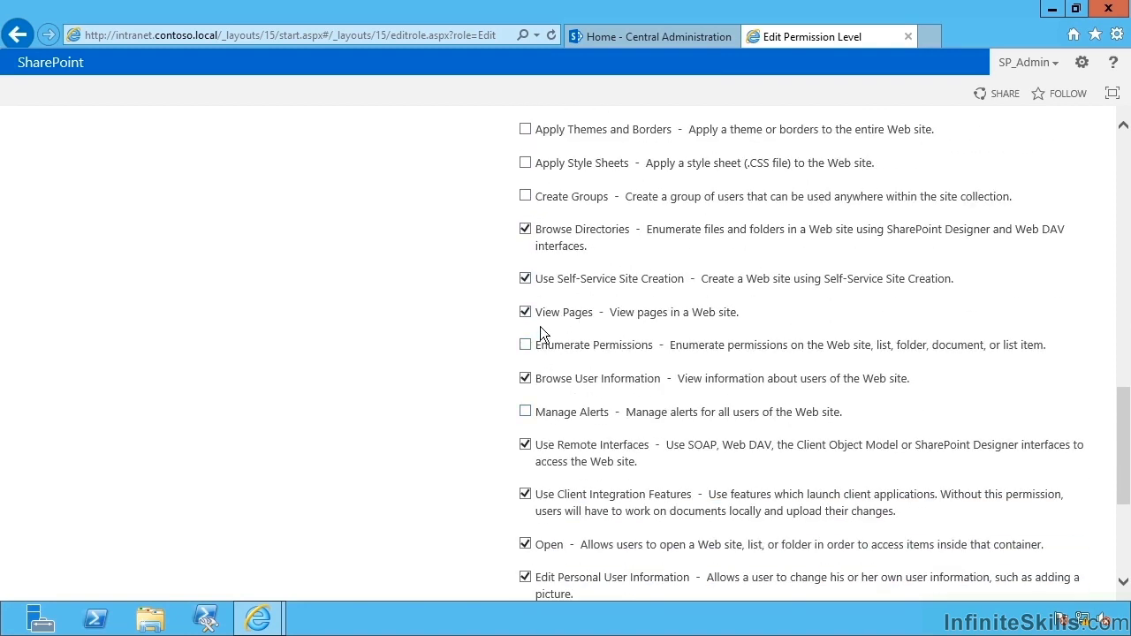
scroll(571, 394, "down", 1)
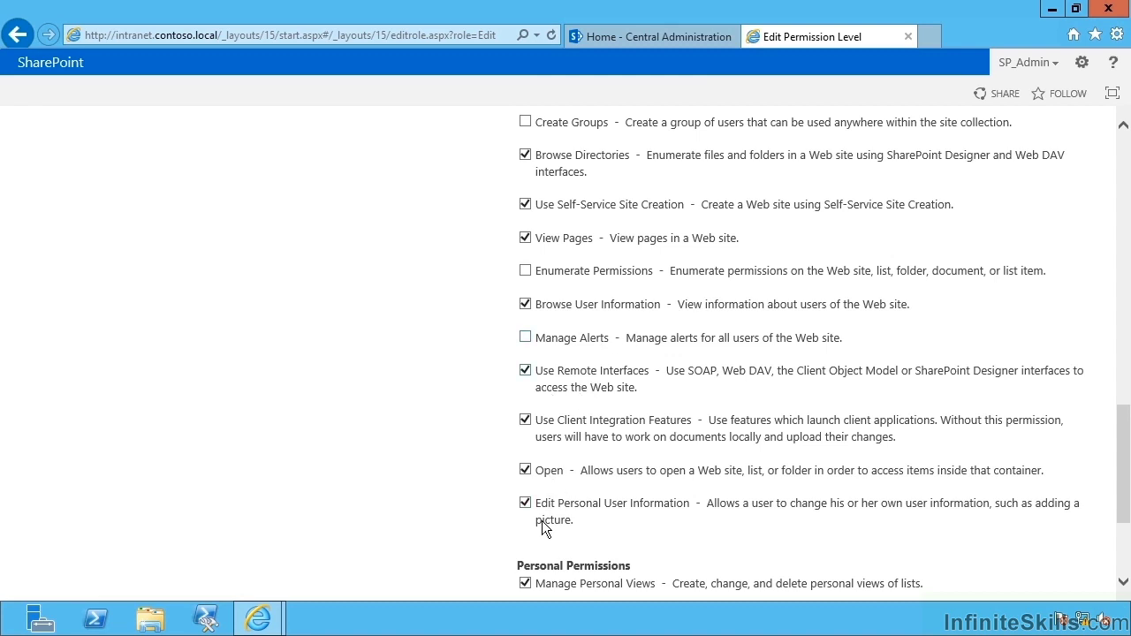
scroll(539, 468, "down", 3)
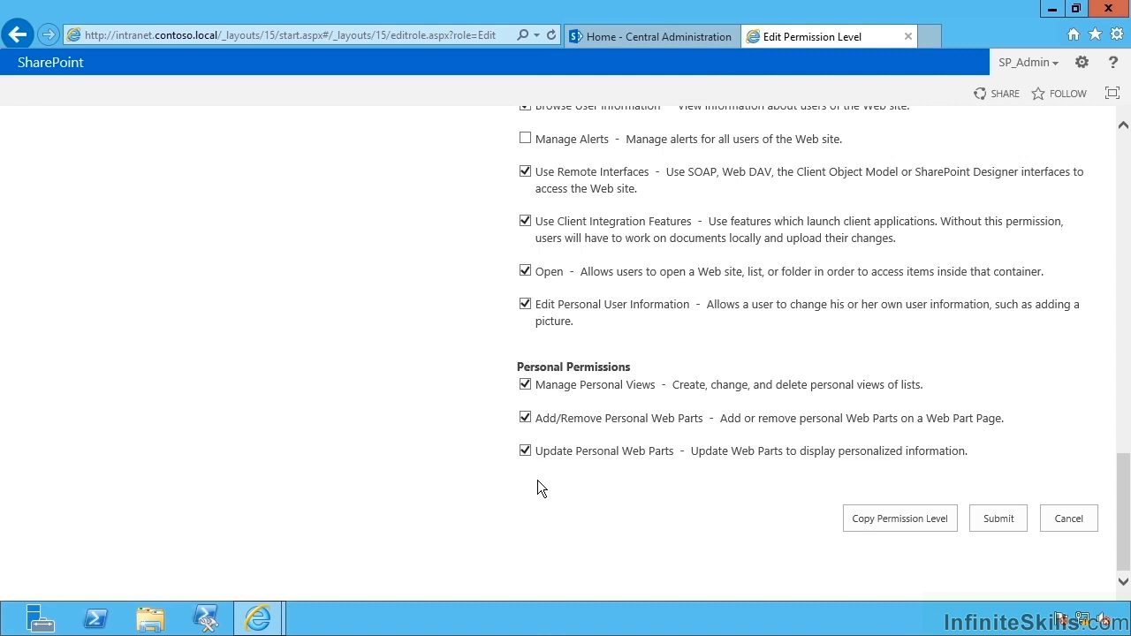
left_click(1080, 520)
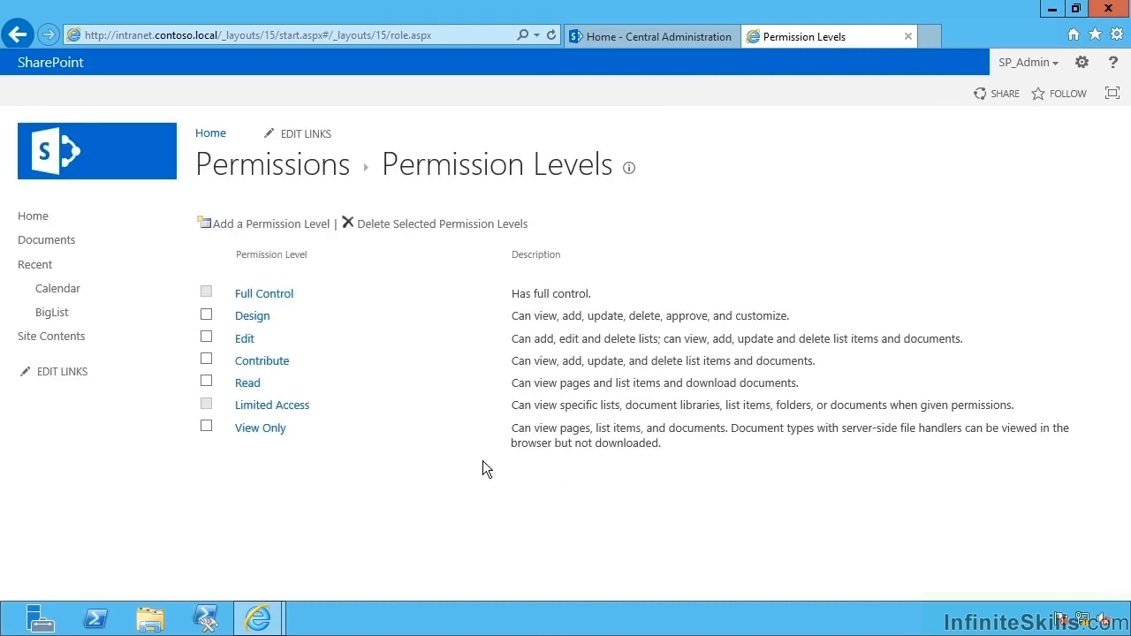
left_click(252, 362)
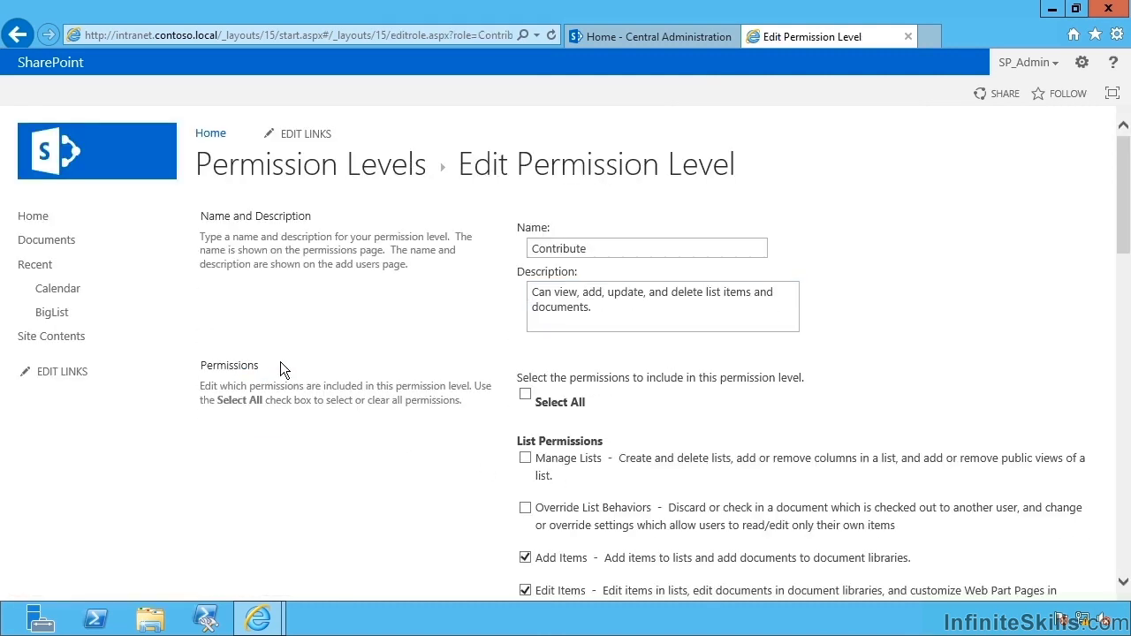
scroll(353, 389, "down", 3)
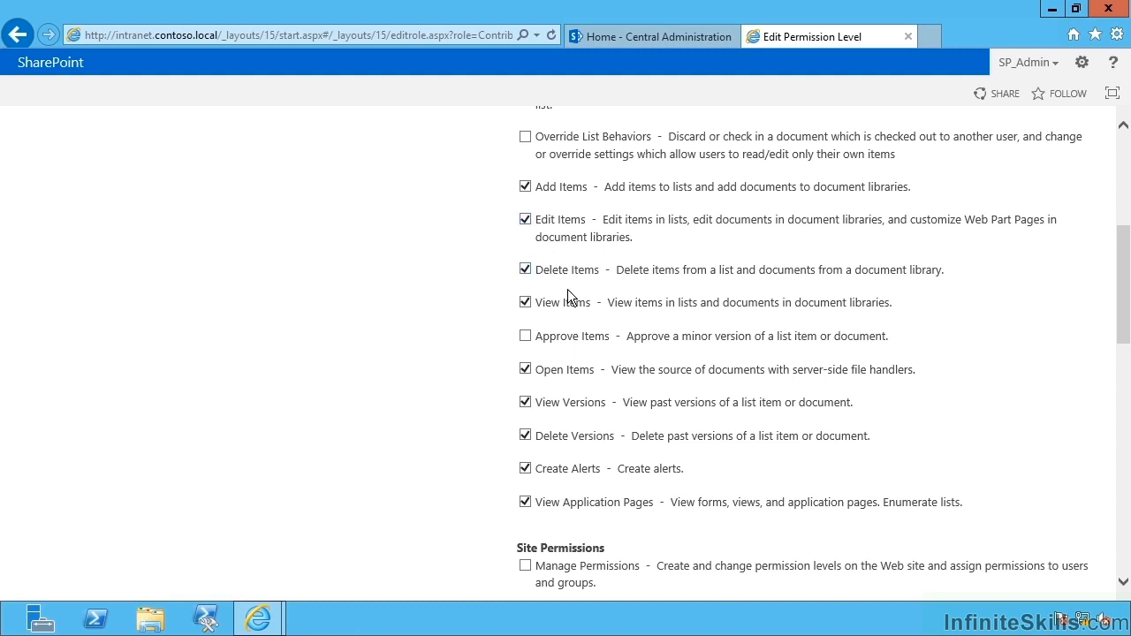
scroll(585, 311, "down", 3)
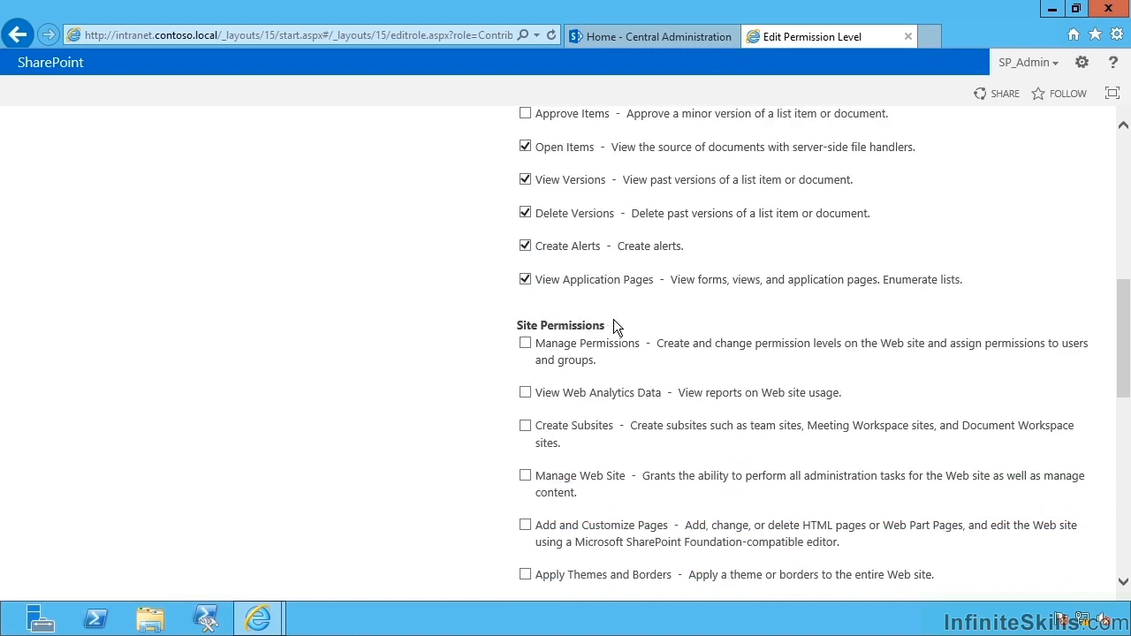
scroll(638, 395, "down", 2)
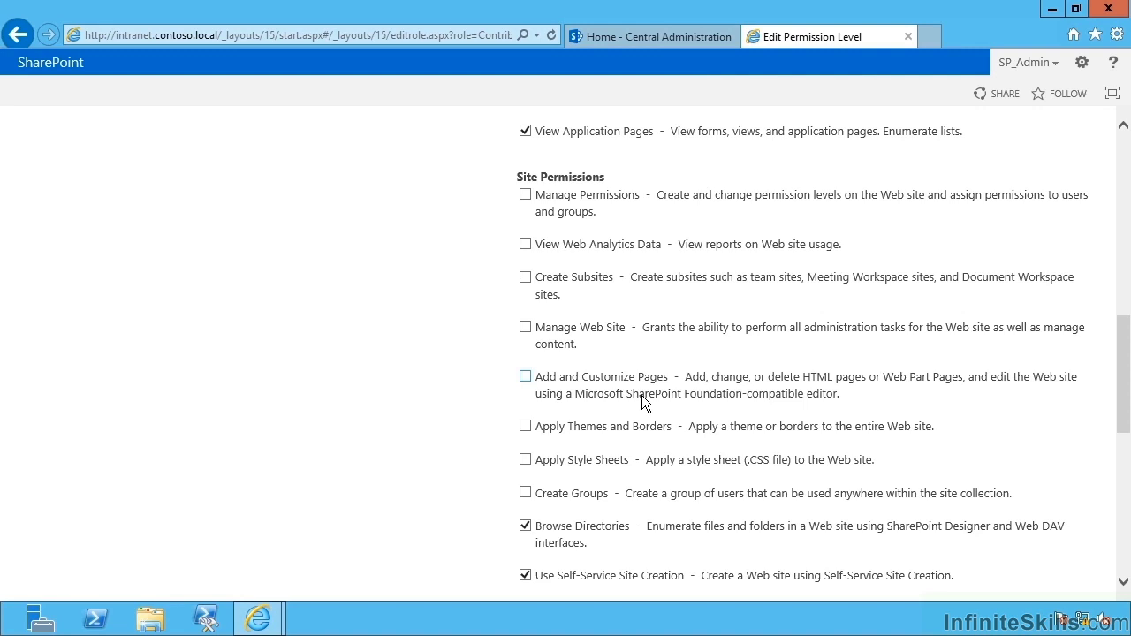
scroll(627, 420, "down", 3)
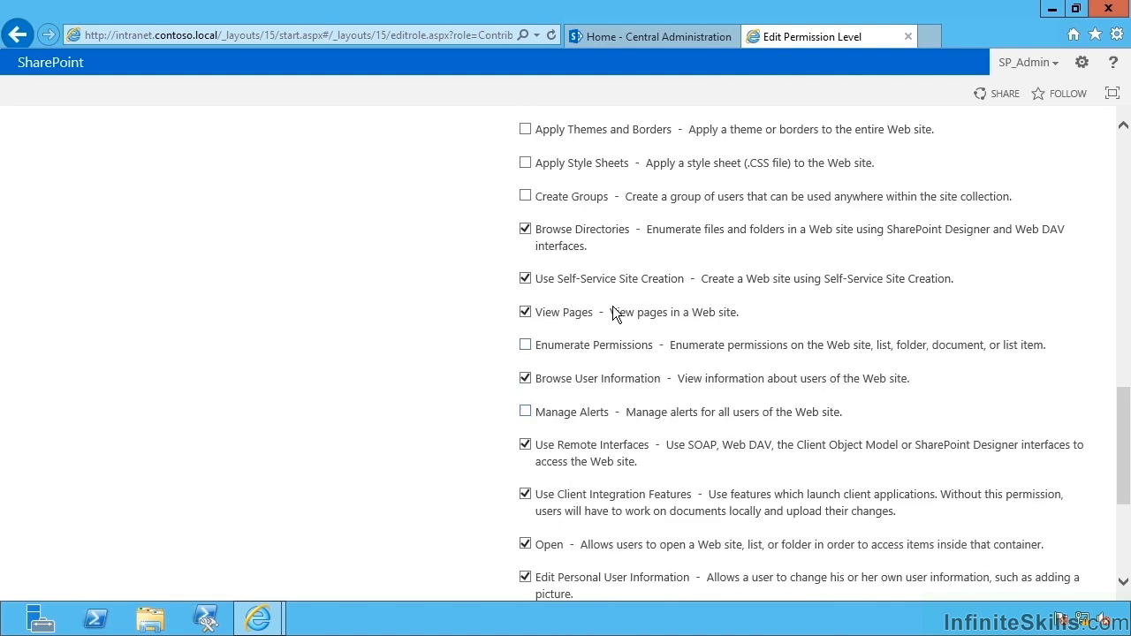
scroll(588, 411, "down", 1)
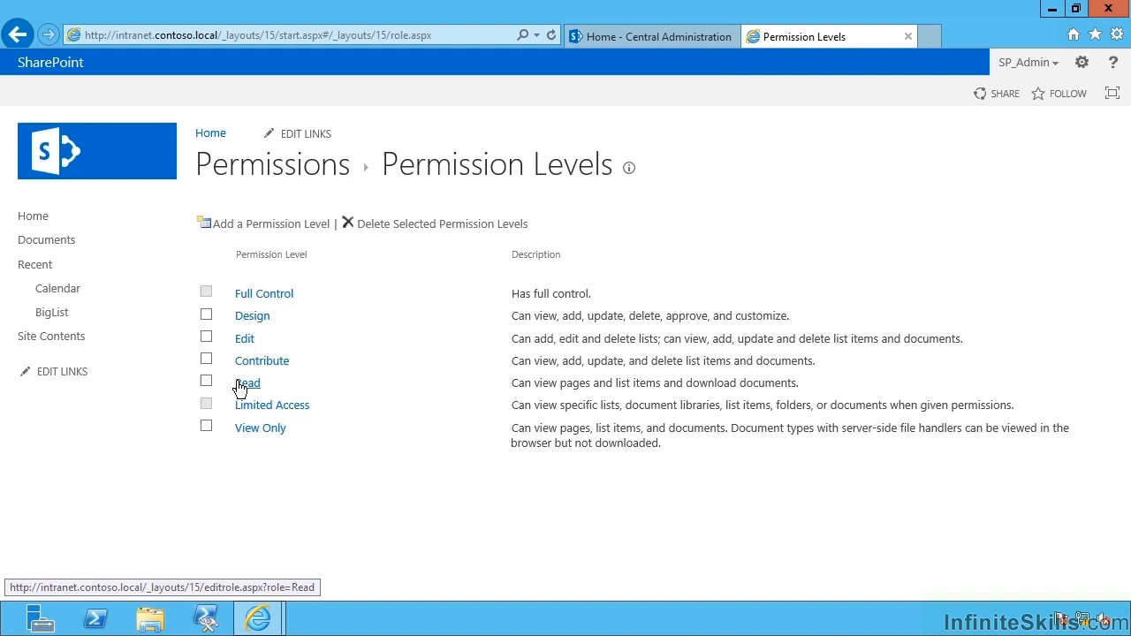
Open the Read permission level and scroll through its included permissions
left_click(239, 385)
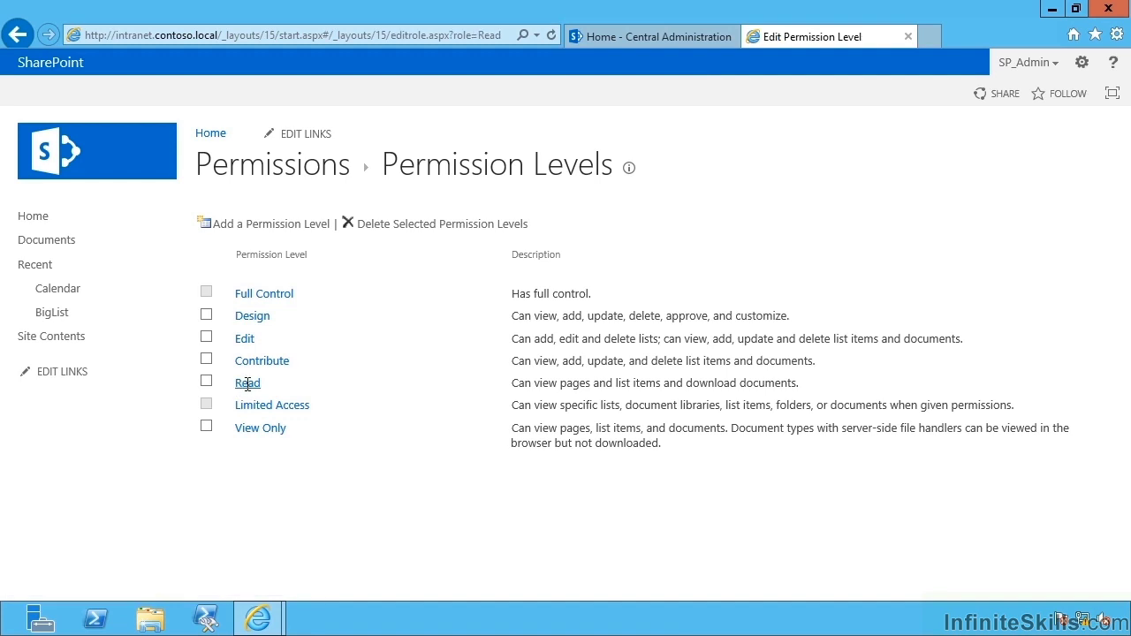
scroll(436, 416, "down", 2)
scroll(436, 408, "down", 2)
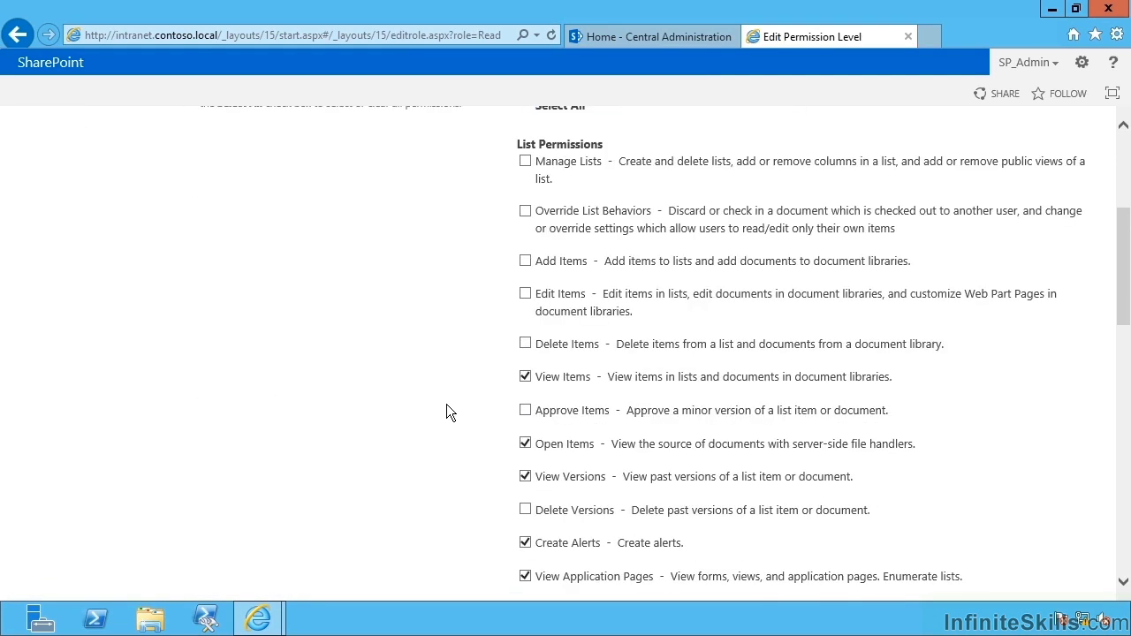
scroll(447, 404, "down", 1)
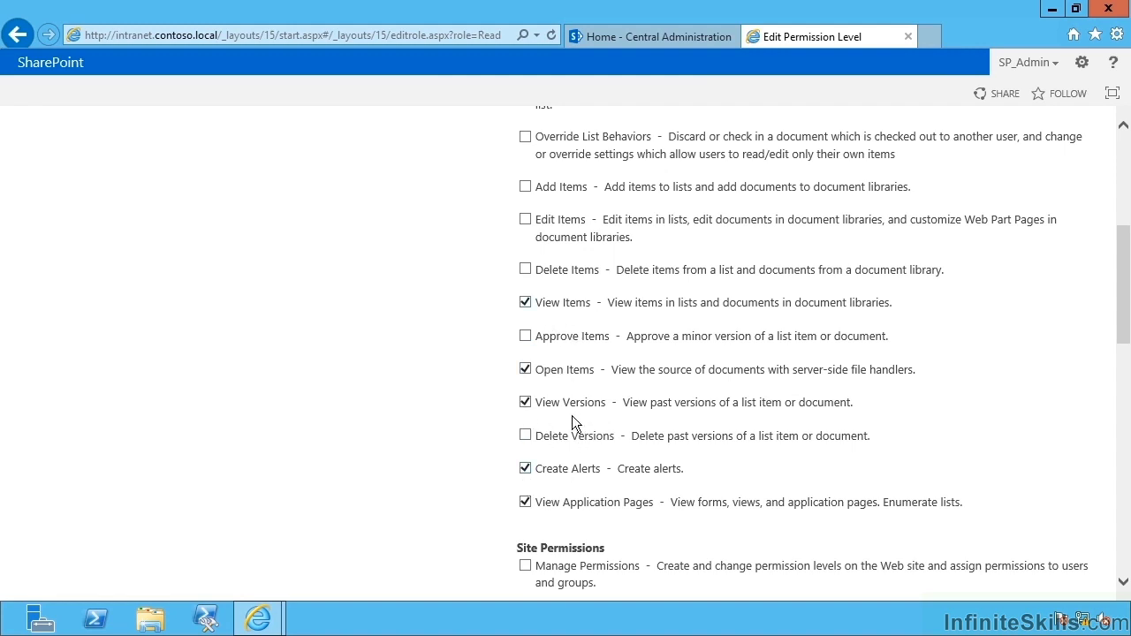
scroll(525, 436, "down", 2)
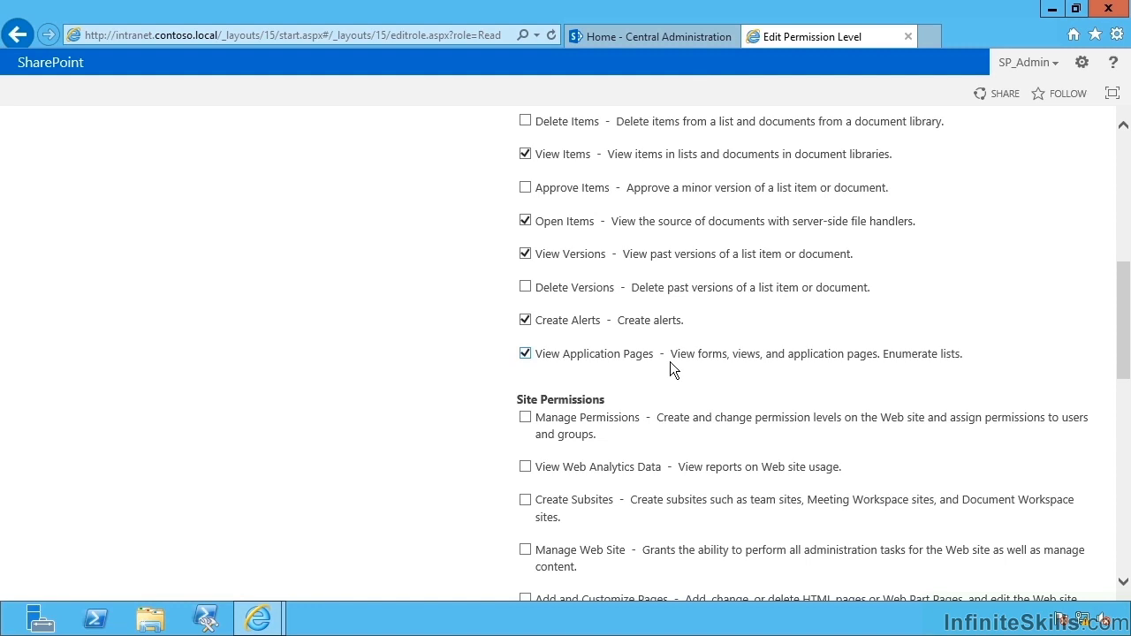
scroll(618, 421, "down", 5)
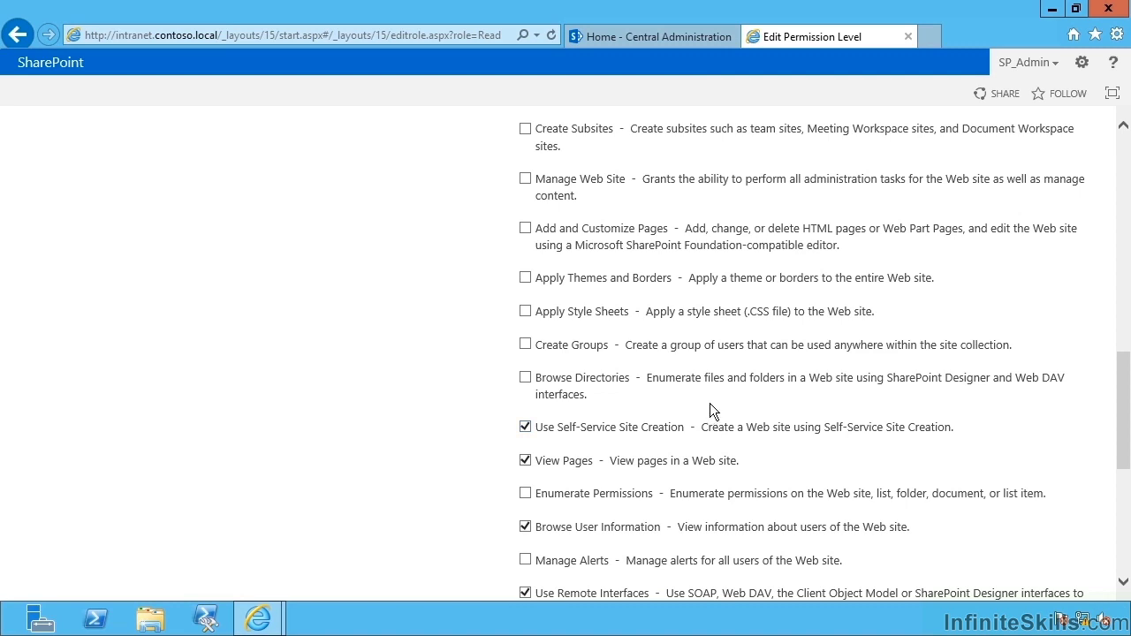
scroll(714, 402, "down", 3)
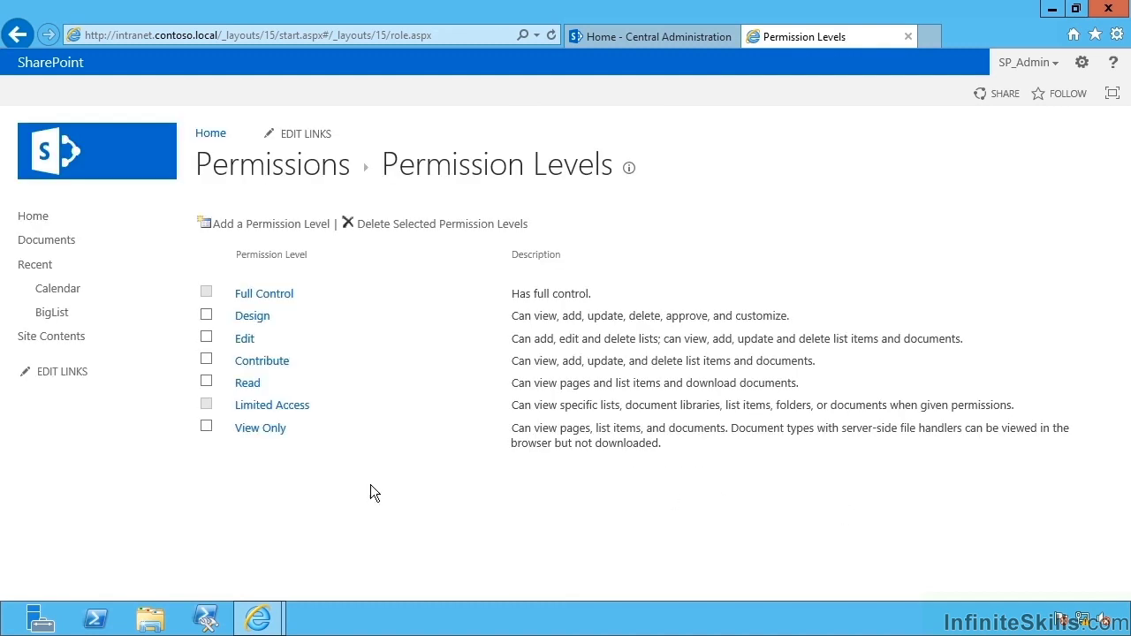
Review View Only's permissions: View Pages, Browse User Information and Use Remote Interfaces
left_click(261, 428)
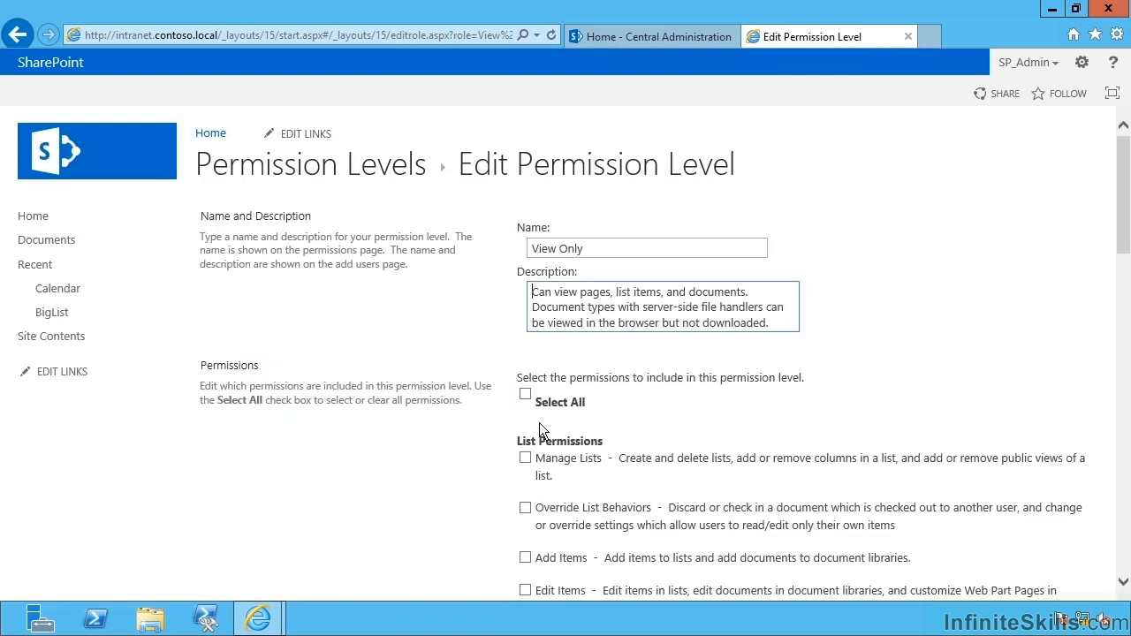
scroll(542, 422, "down", 3)
scroll(549, 423, "down", 2)
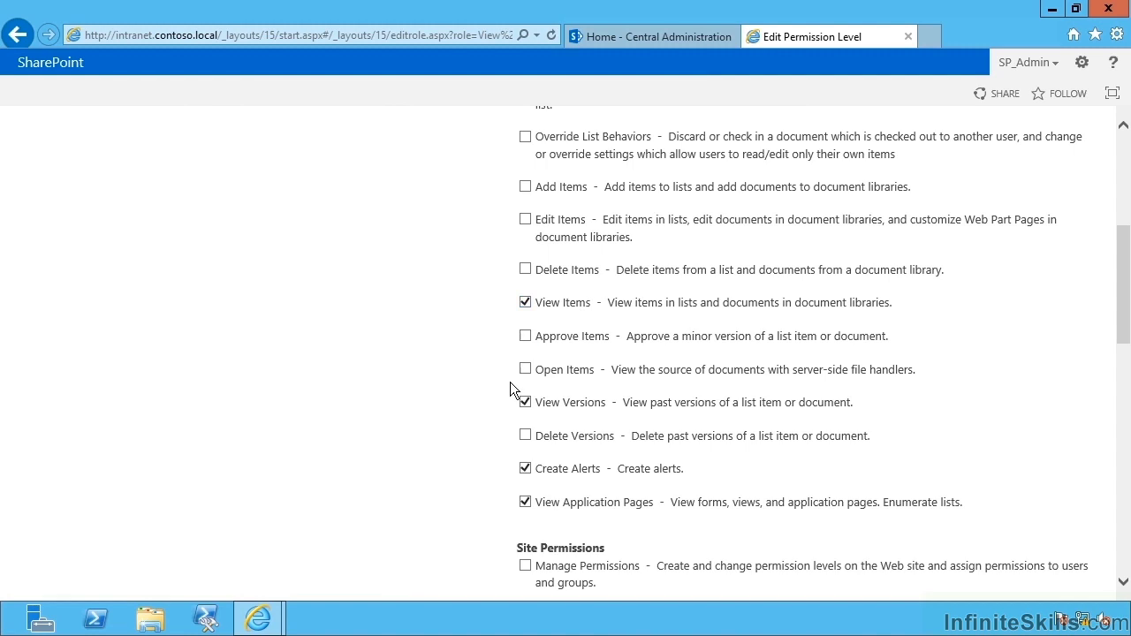
scroll(529, 446, "down", 2)
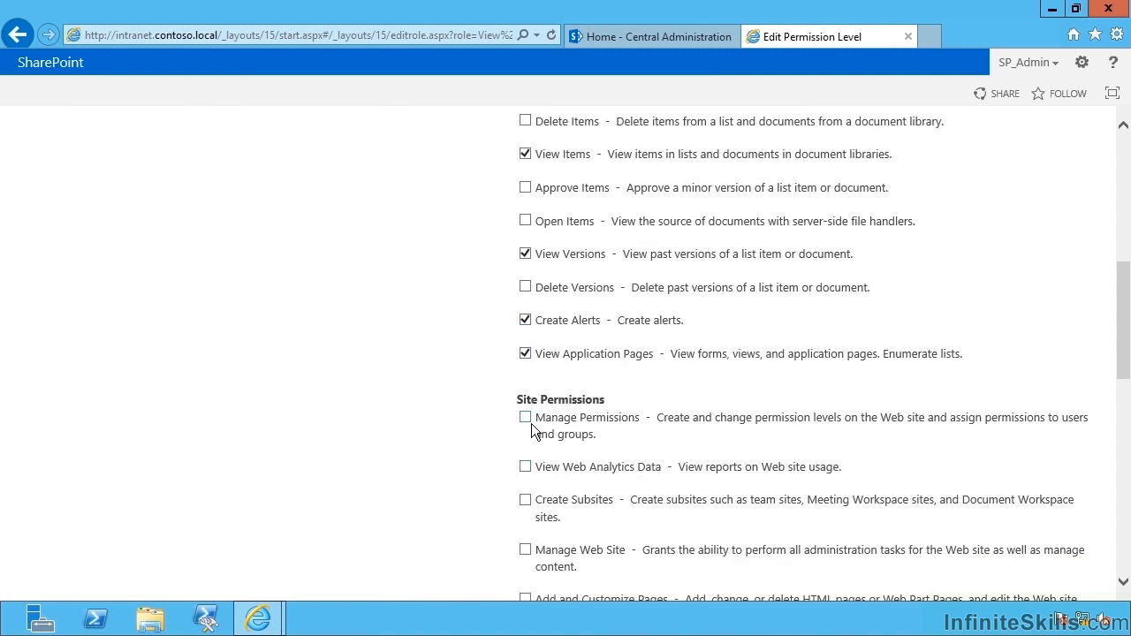
scroll(747, 441, "down", 6)
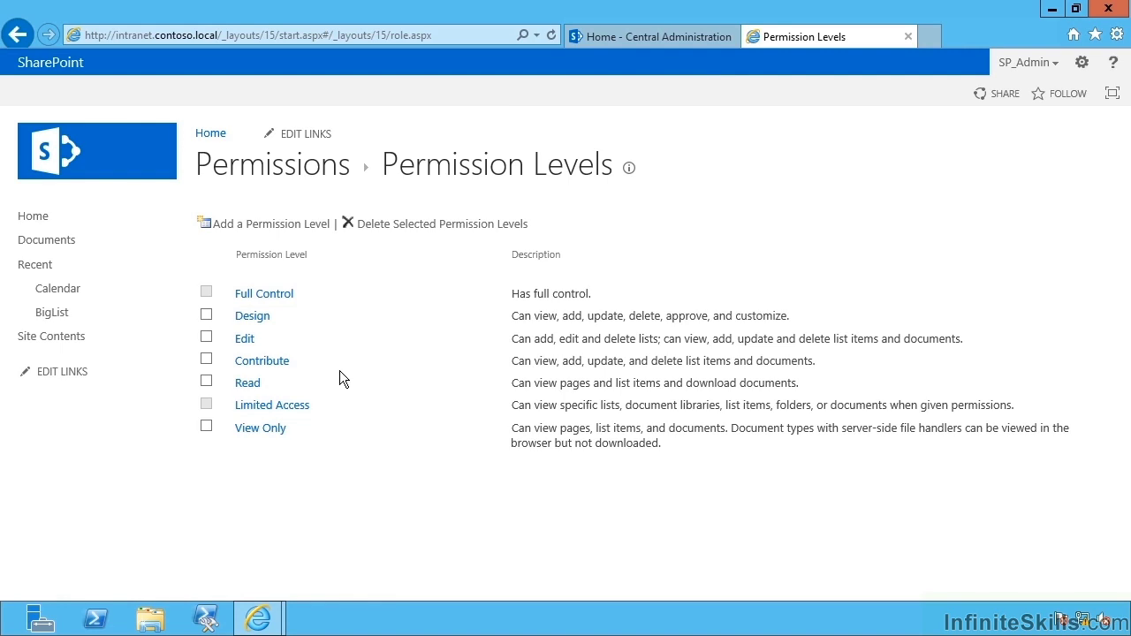
Open the Design level and scroll to the bottom, confirming Manage Alerts is unchecked
left_click(261, 320)
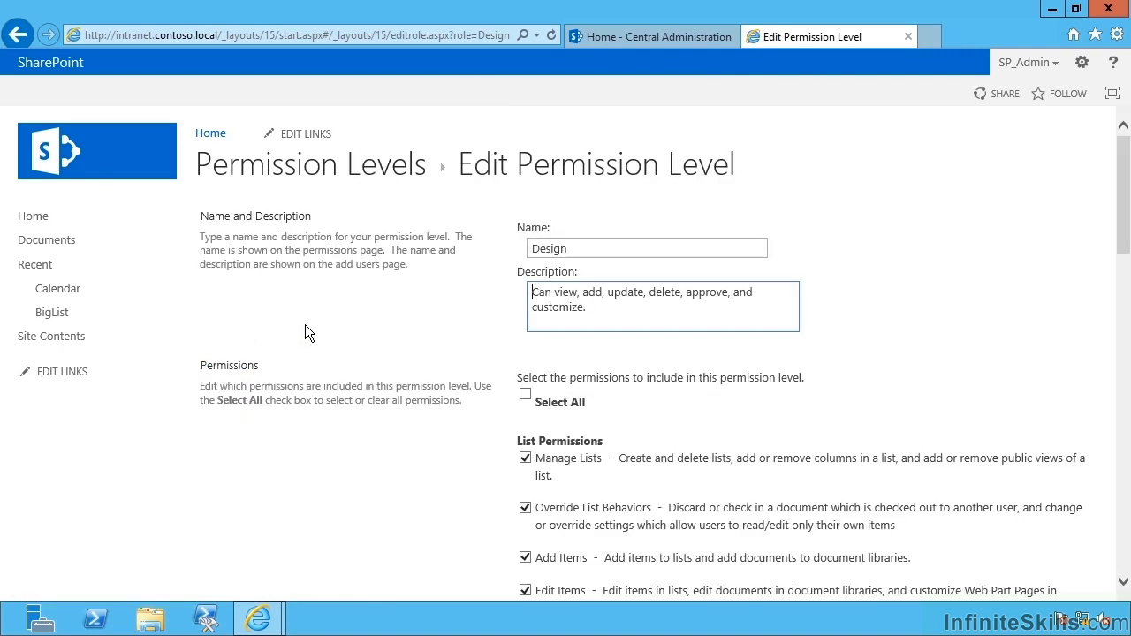
scroll(370, 442, "down", 3)
scroll(519, 387, "down", 4)
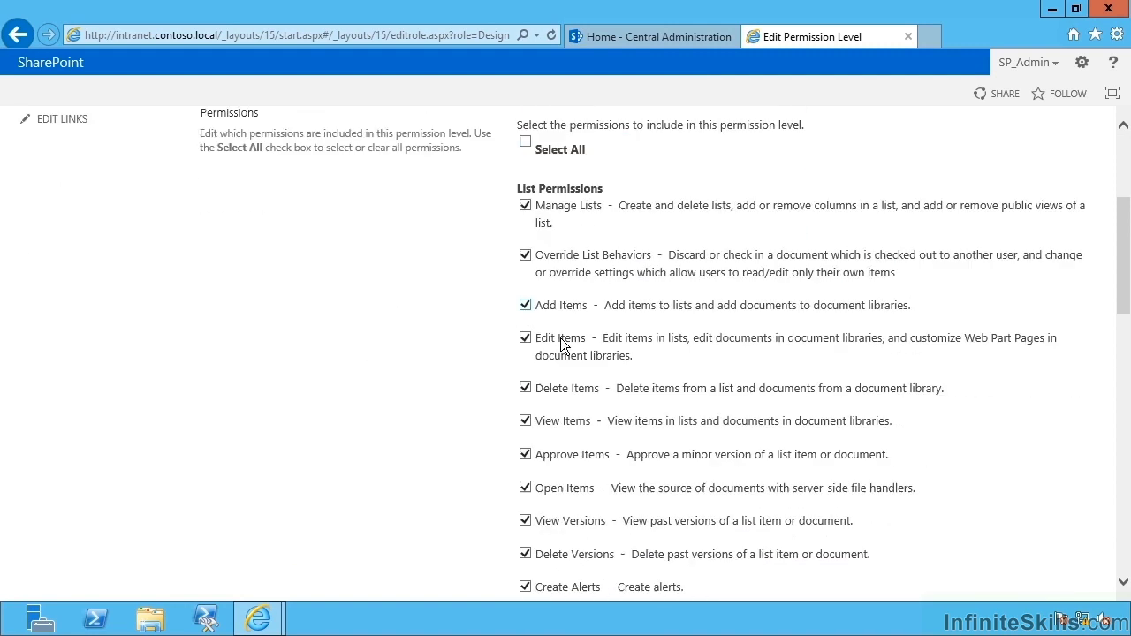
scroll(563, 346, "down", 1)
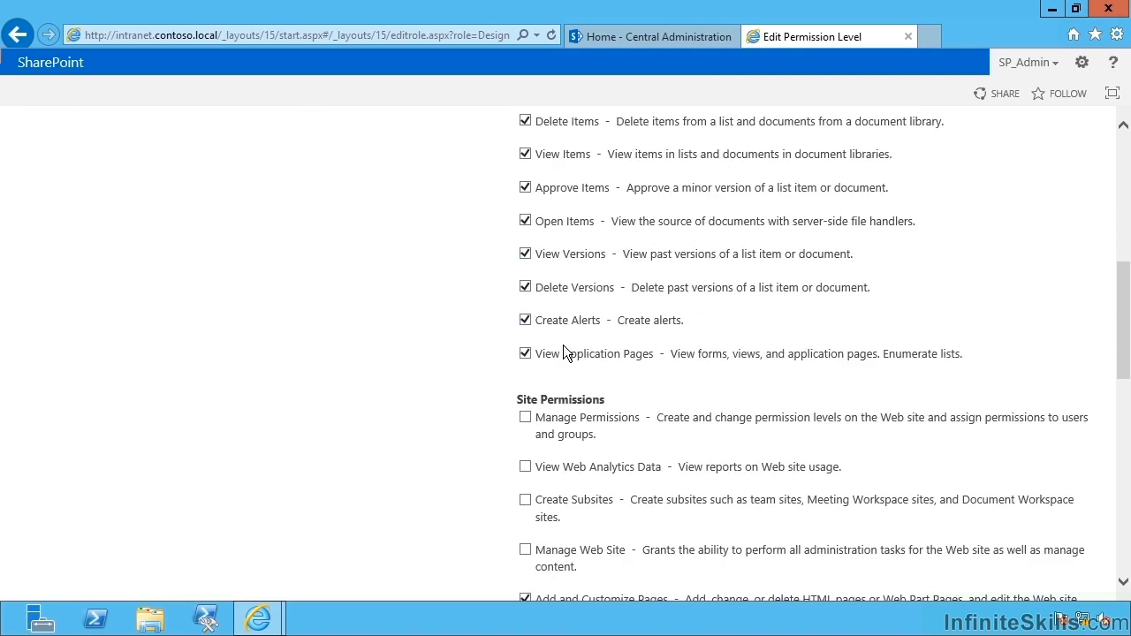
scroll(565, 346, "down", 2)
scroll(573, 346, "down", 1)
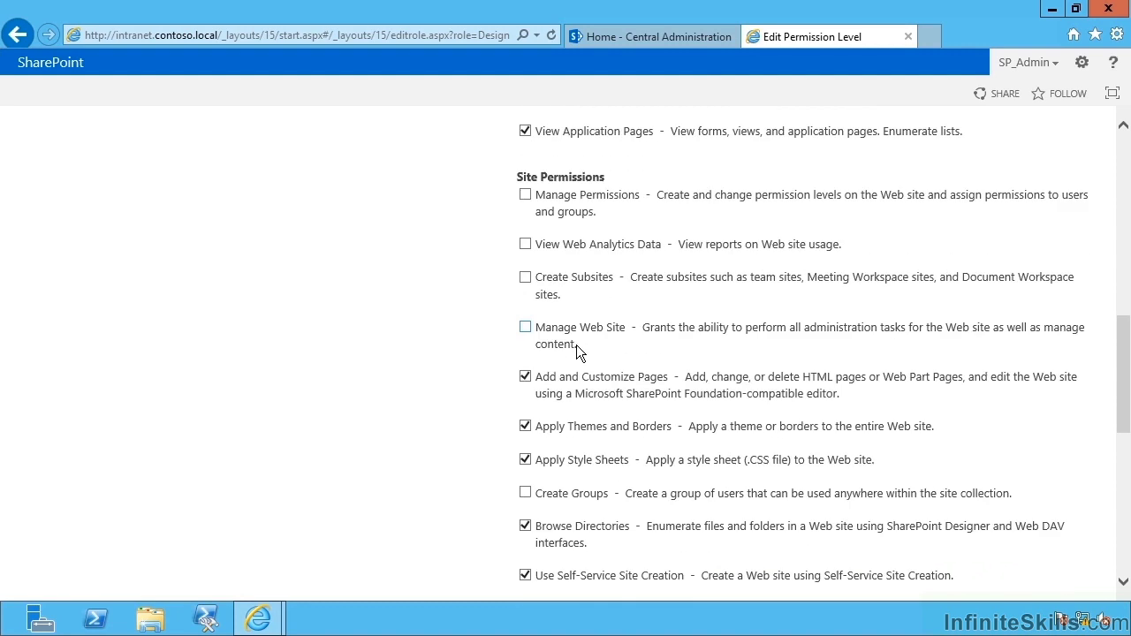
scroll(599, 351, "down", 2)
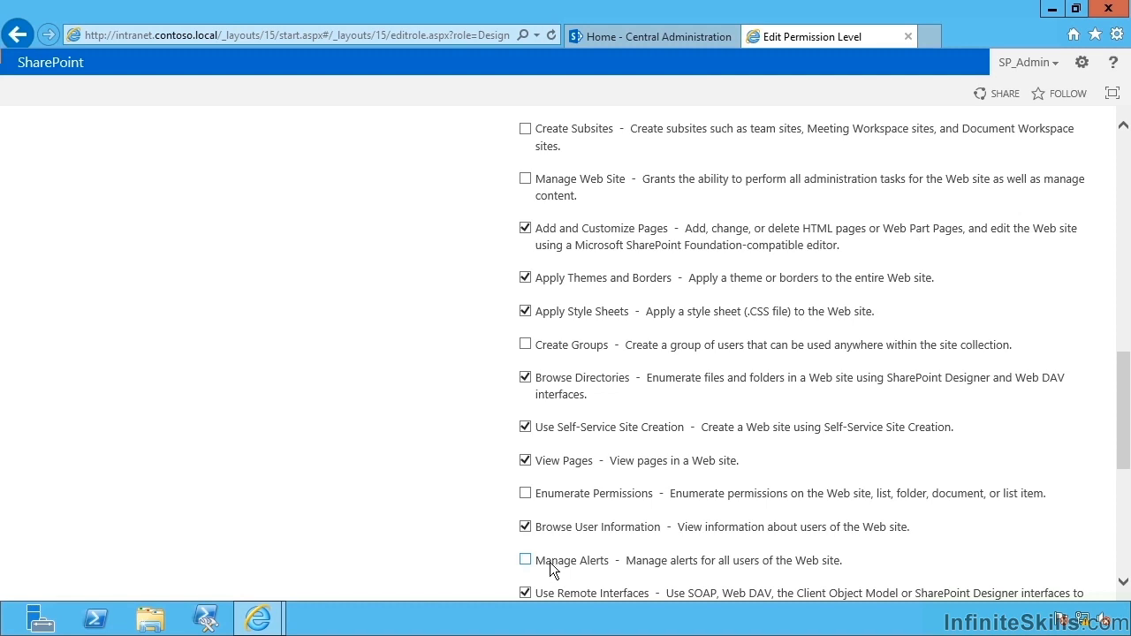
scroll(547, 561, "down", 5)
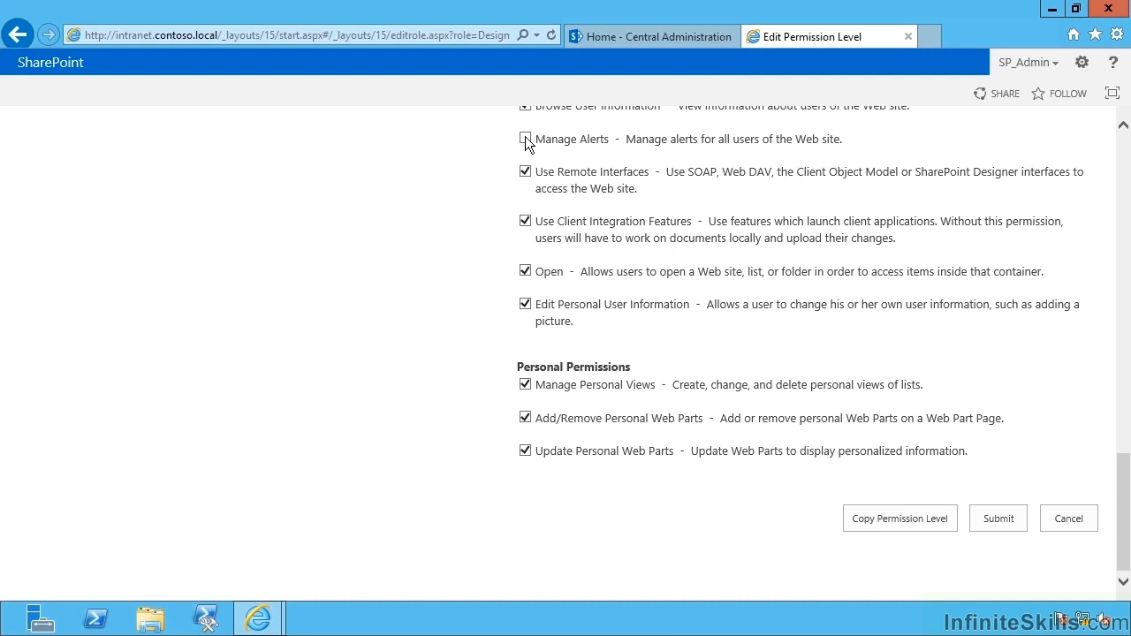
Start a copy of the Design permission level named 'Super Designers'
left_click(873, 522)
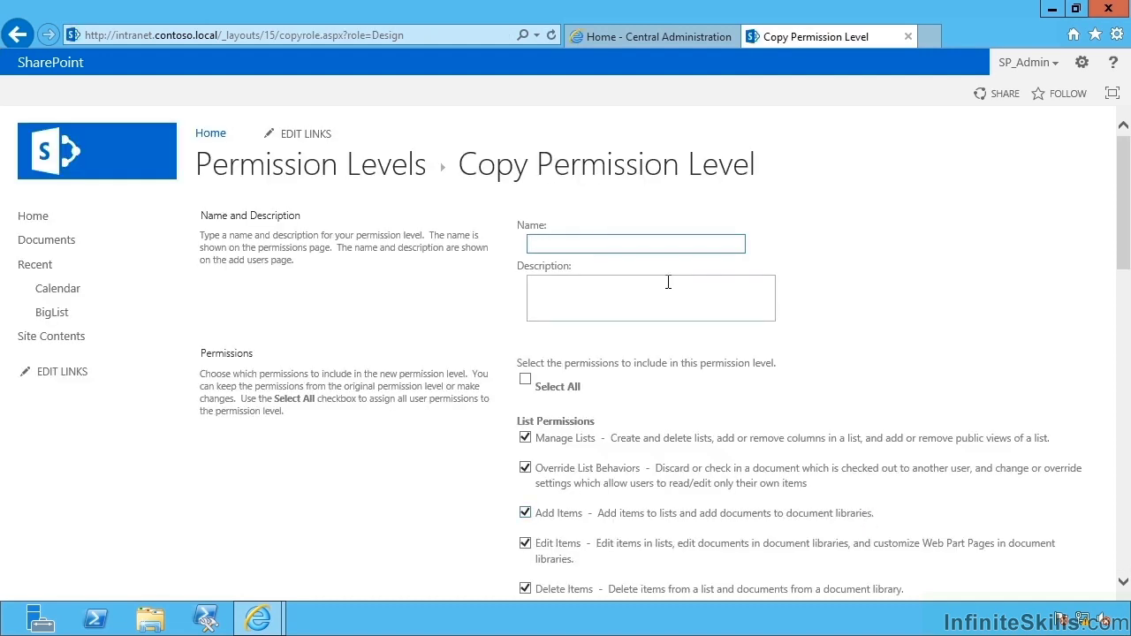
type("Sta")
key("BackSpace")
key("BackSpace")
type("uper Designers")
Tick Manage Alerts on the copy, then cancel it without saving
scroll(804, 398, "down", 6)
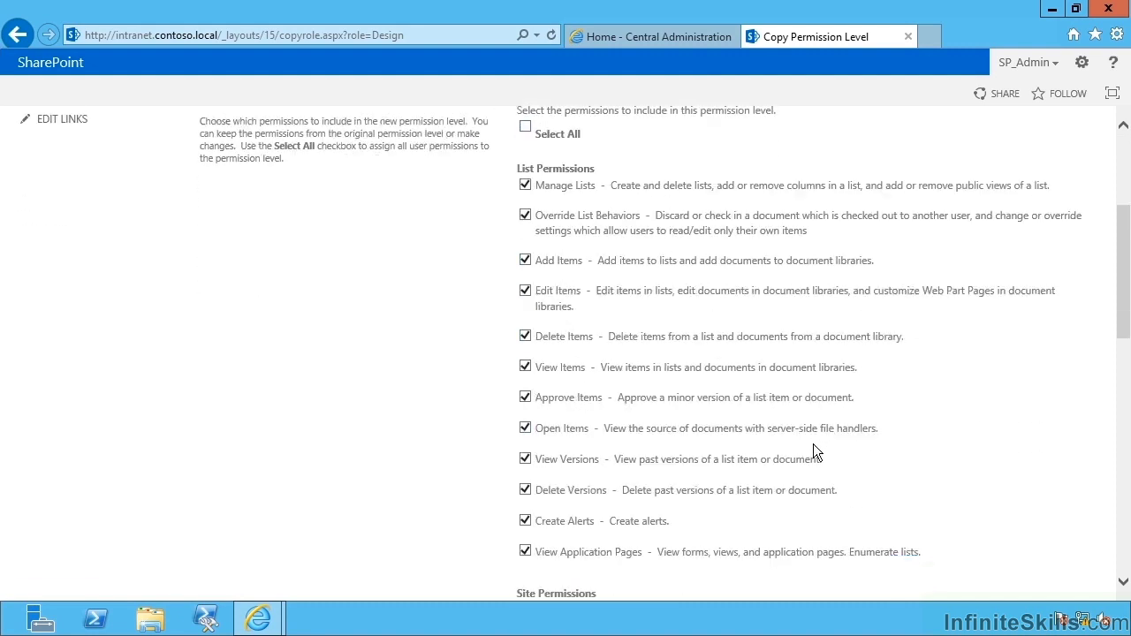
scroll(804, 455, "down", 4)
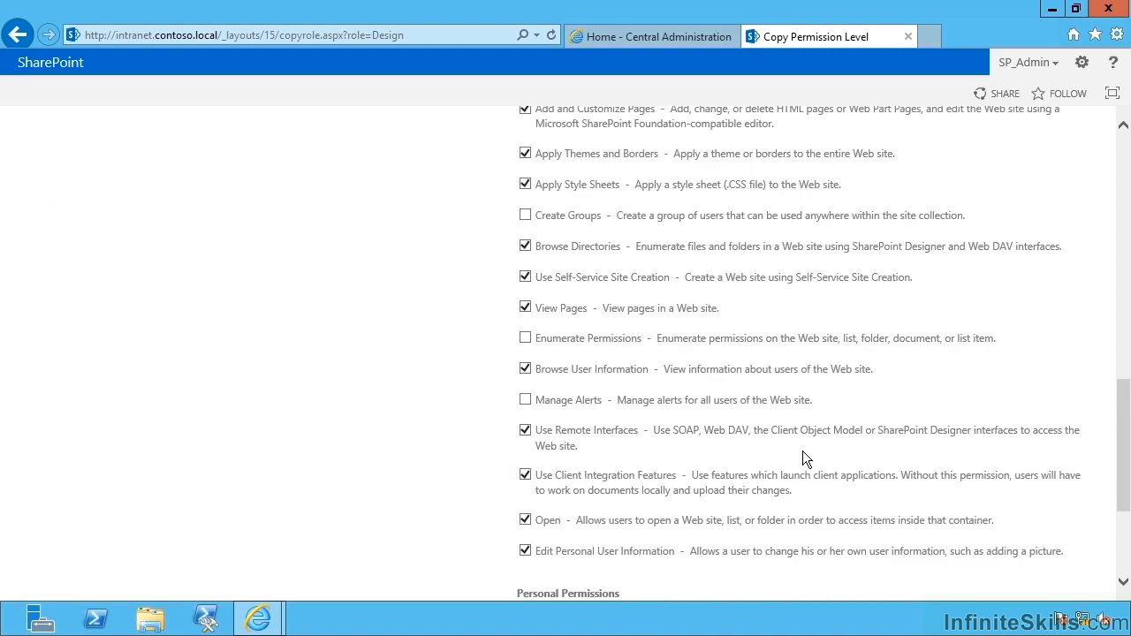
left_click(526, 400)
scroll(811, 468, "up", 1)
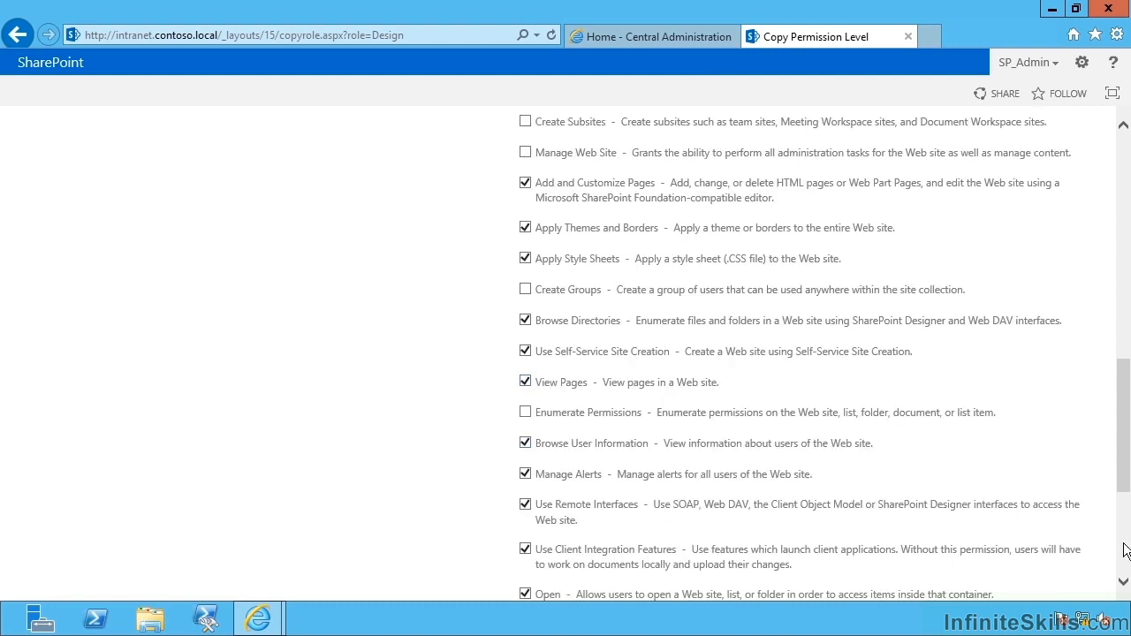
scroll(1087, 555, "down", 4)
left_click(1069, 518)
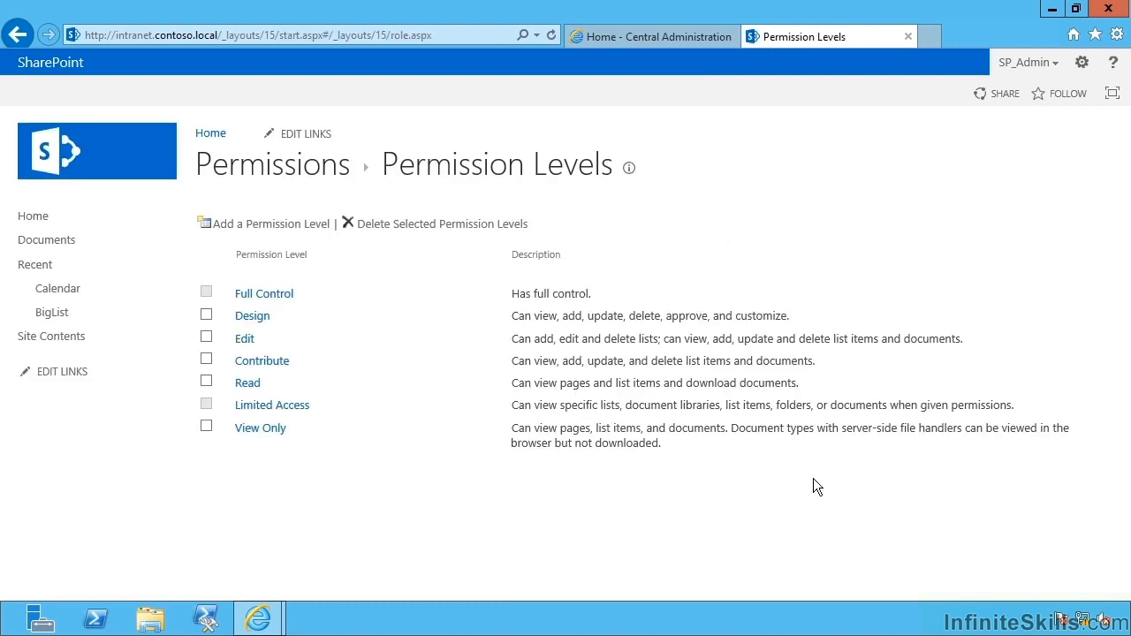
Add a permission level named 'Alert Management' with description 'The ability to manage alerts on lists.'
left_click(320, 227)
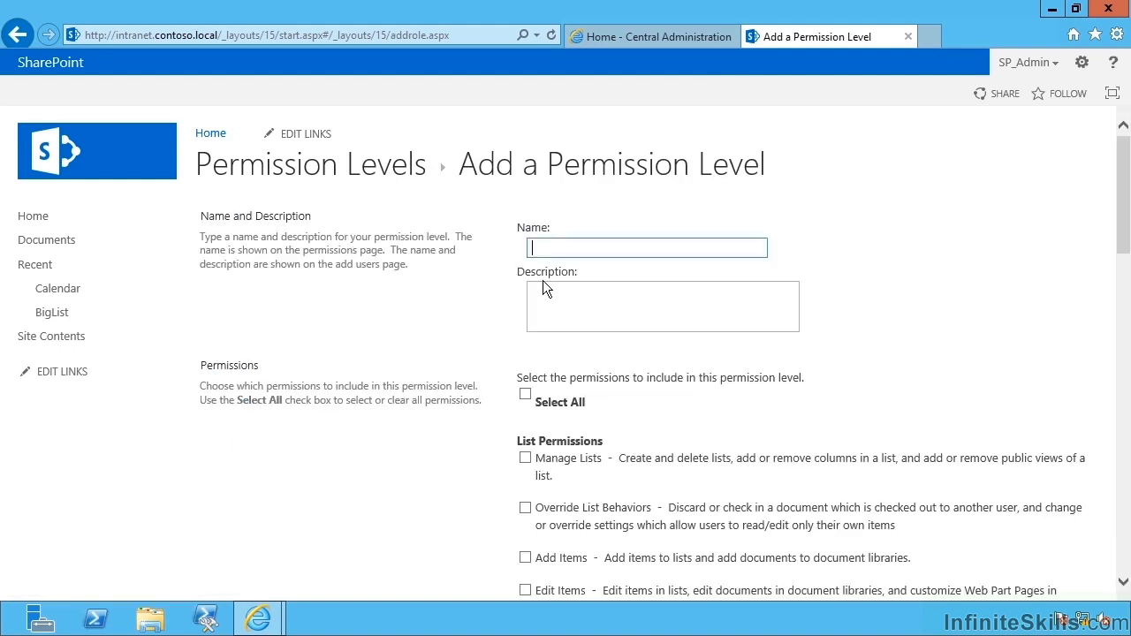
type("Alert Manage")
key("BackSpace")
type("ement")
left_click(558, 298)
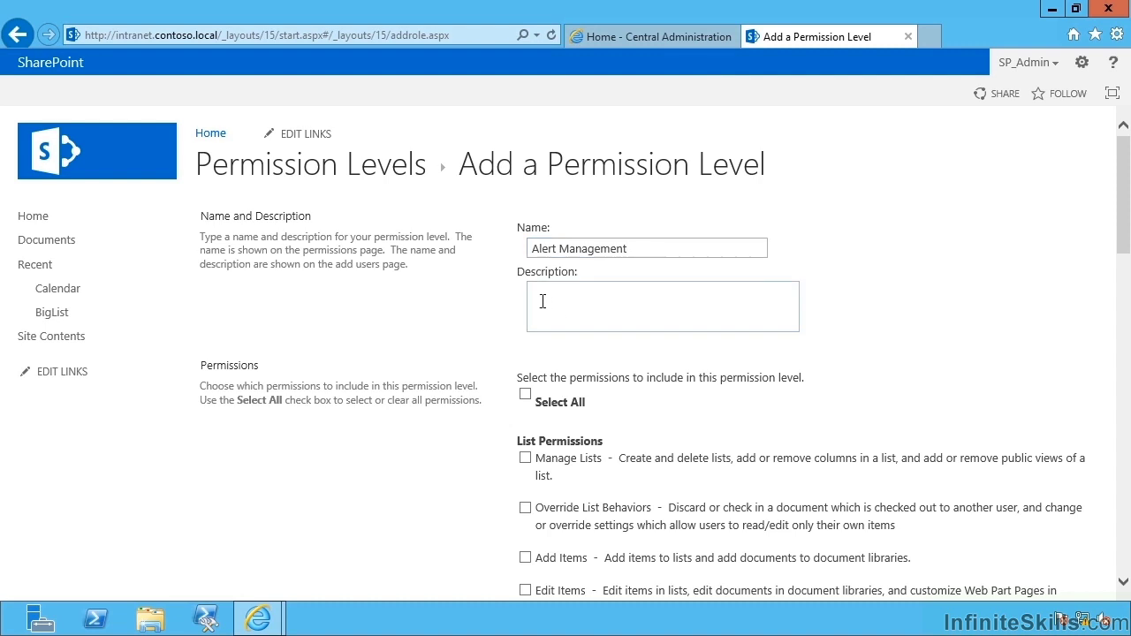
type("THe ability")
key("BackSpace")
type("he ability to manage alerts on lists.")
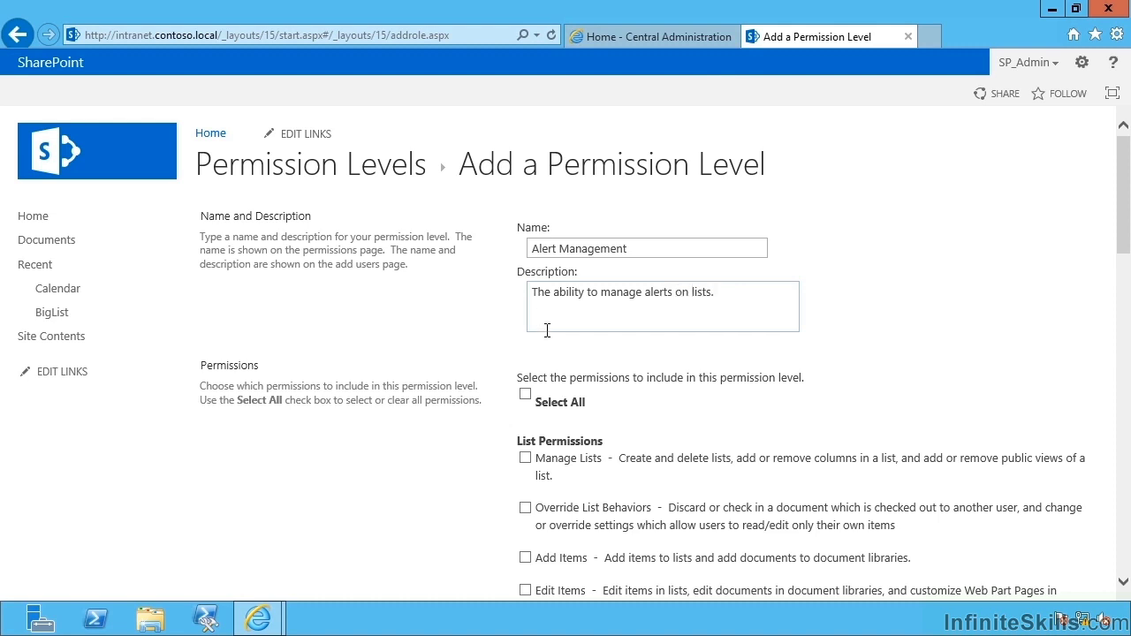
Grant Manage Alerts, with View Pages and Open, and create the Alert Management level
scroll(597, 436, "down", 1)
scroll(598, 436, "down", 8)
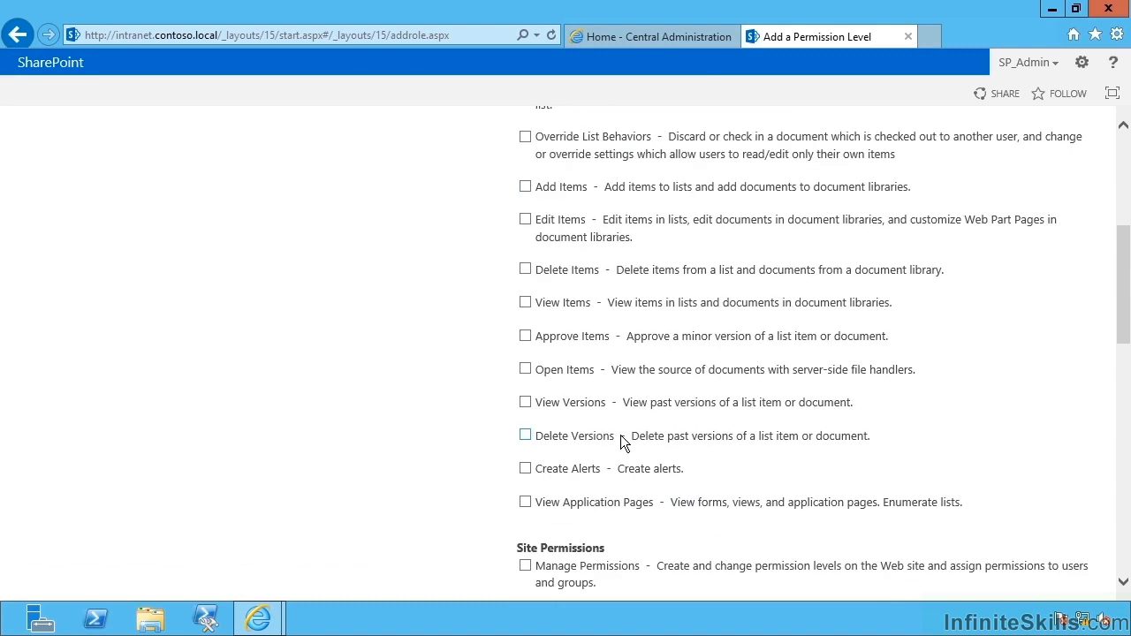
scroll(557, 385, "down", 2)
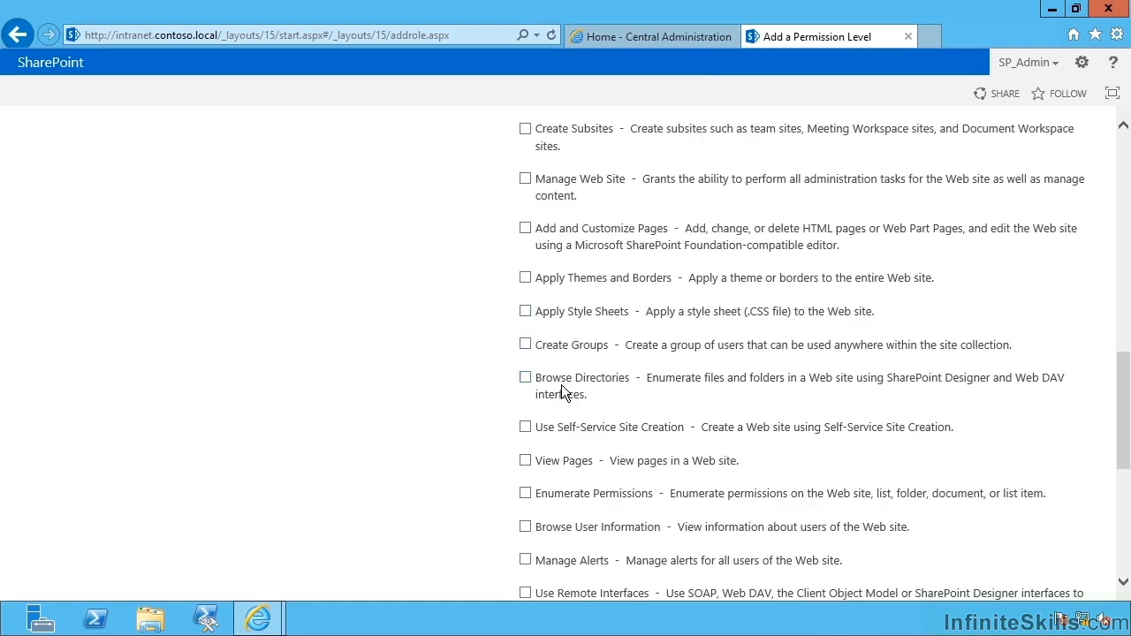
scroll(566, 424, "down", 2)
left_click(527, 411)
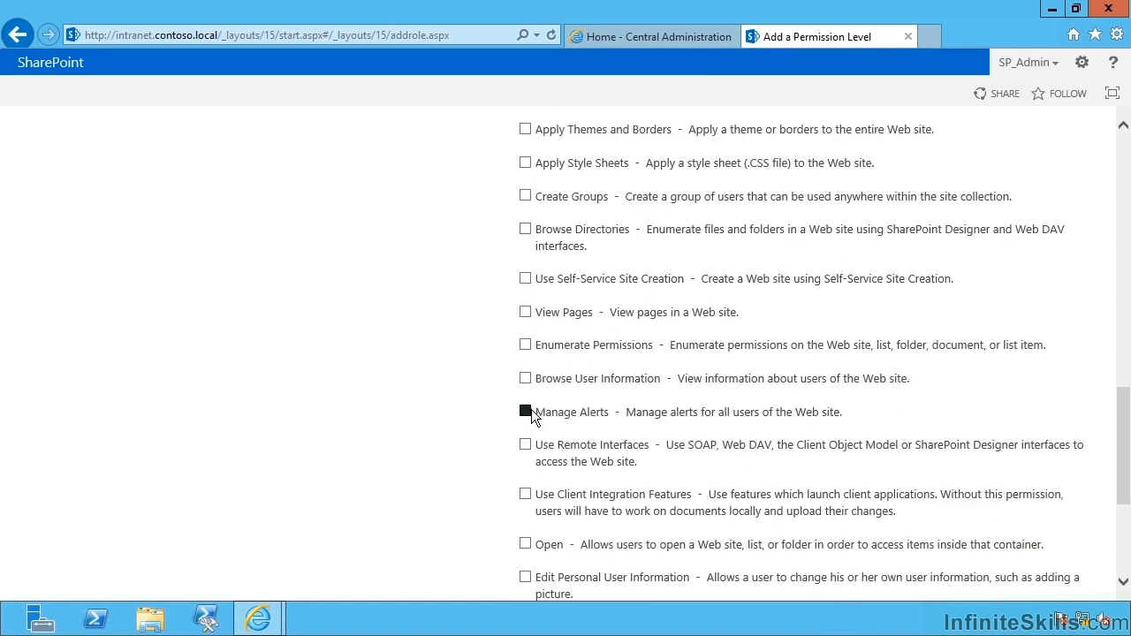
scroll(673, 421, "down", 1)
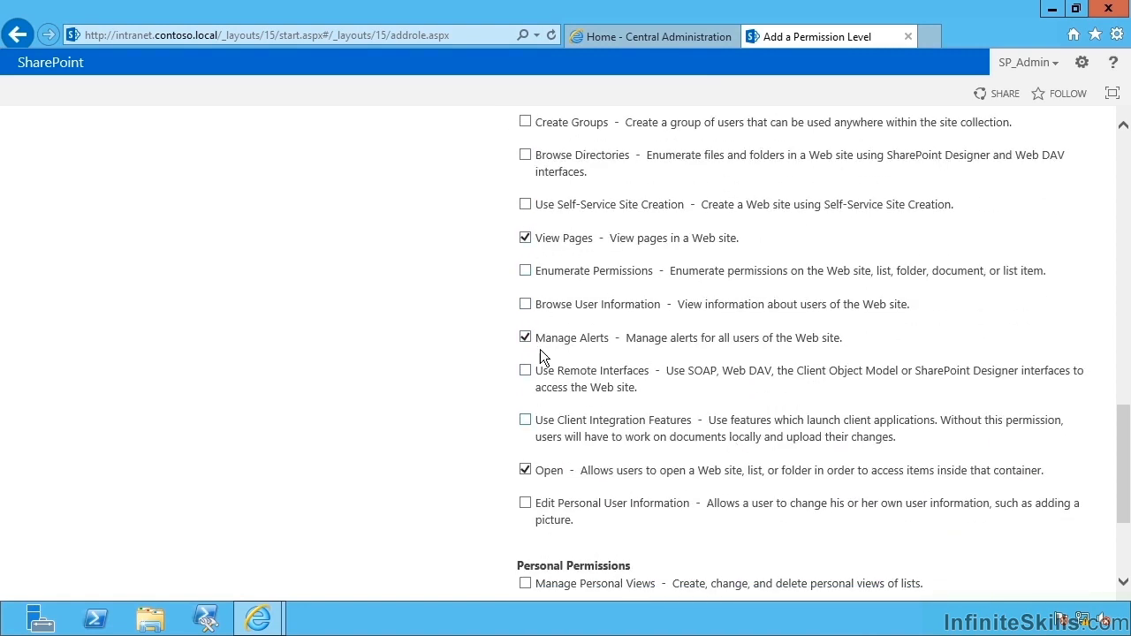
left_click(573, 472)
left_click(574, 473)
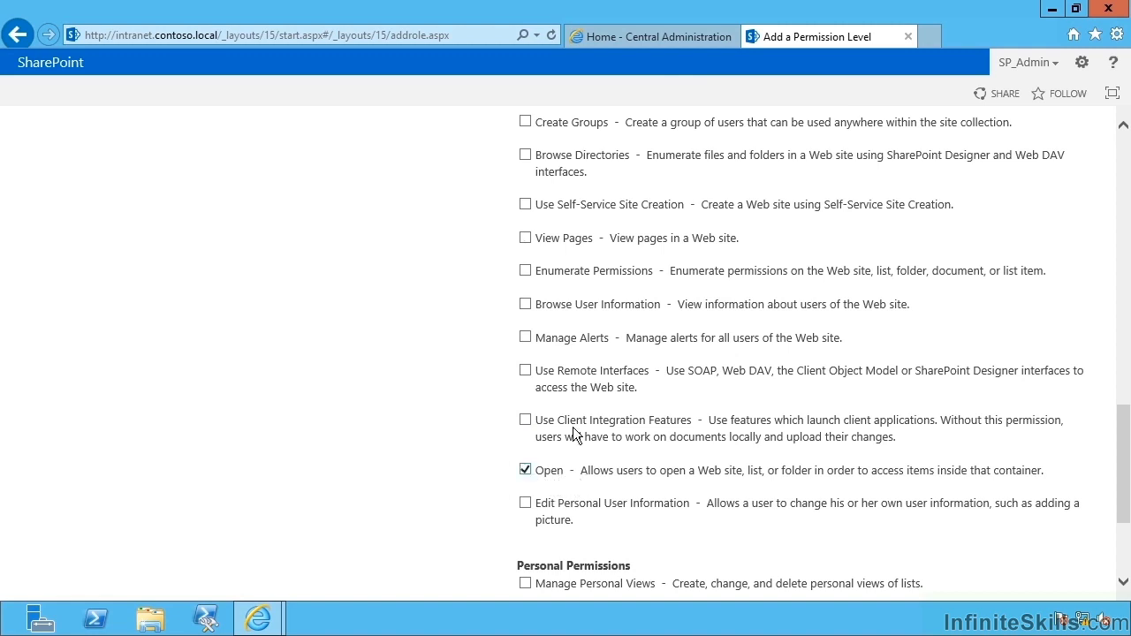
left_click(527, 337)
left_click(1126, 566)
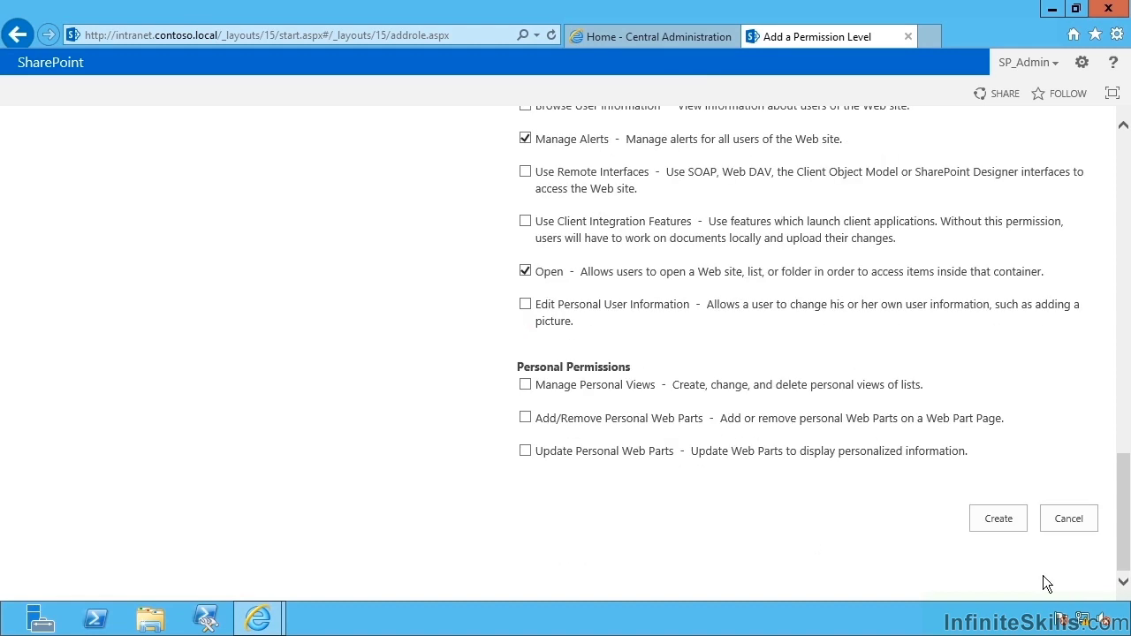
left_click(1006, 519)
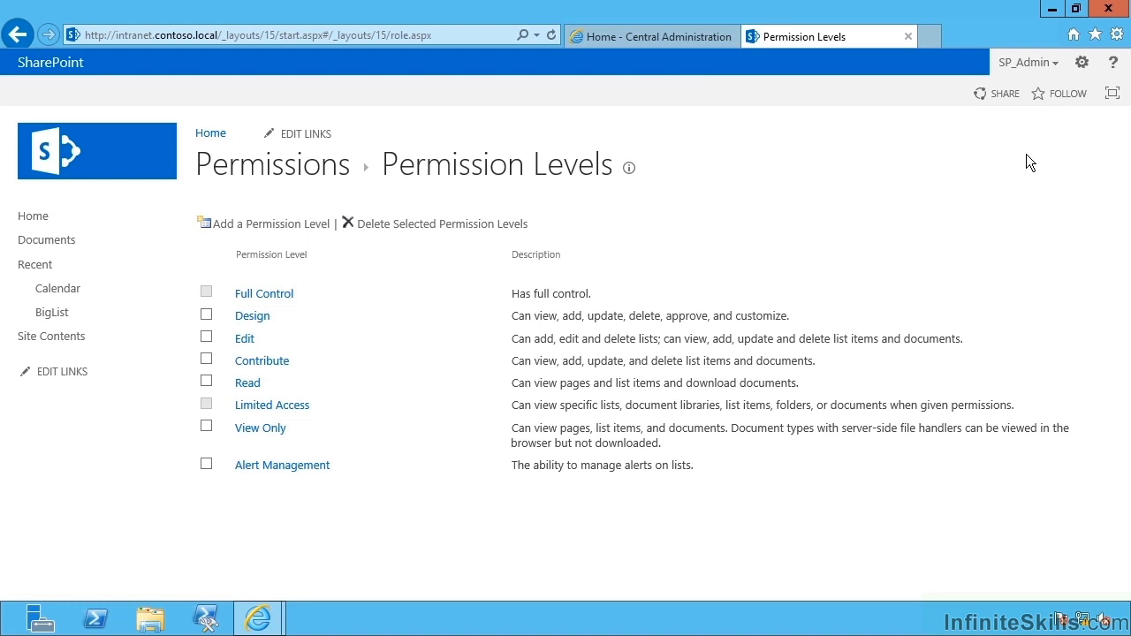
Go to Site Settings > Site permissions and select the Home Members group
left_click(1082, 62)
left_click(1046, 249)
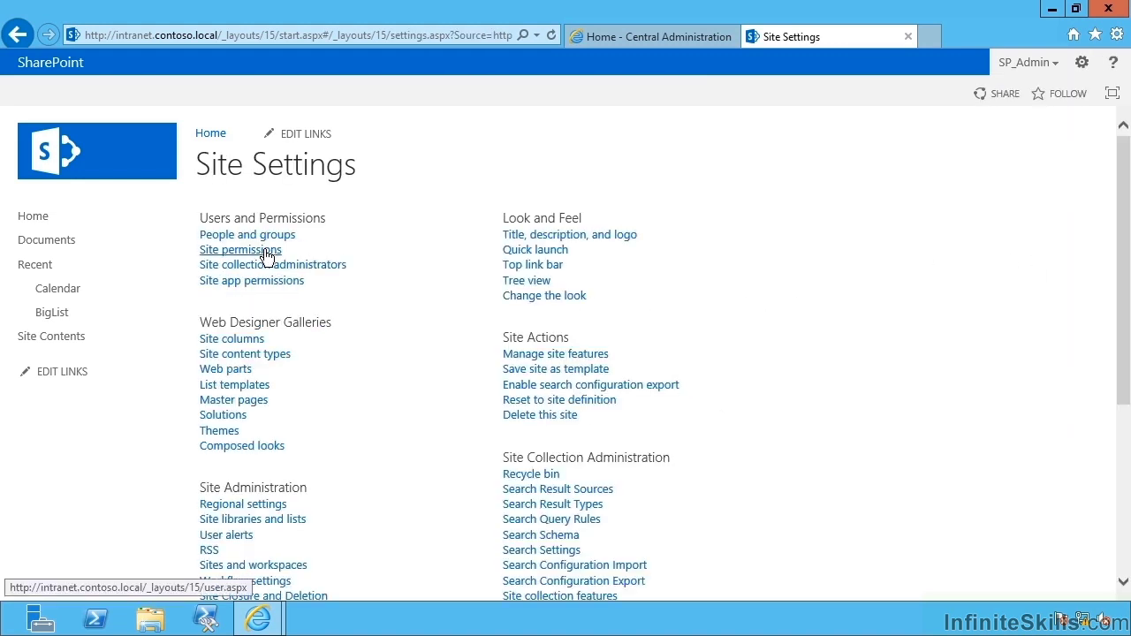
left_click(265, 252)
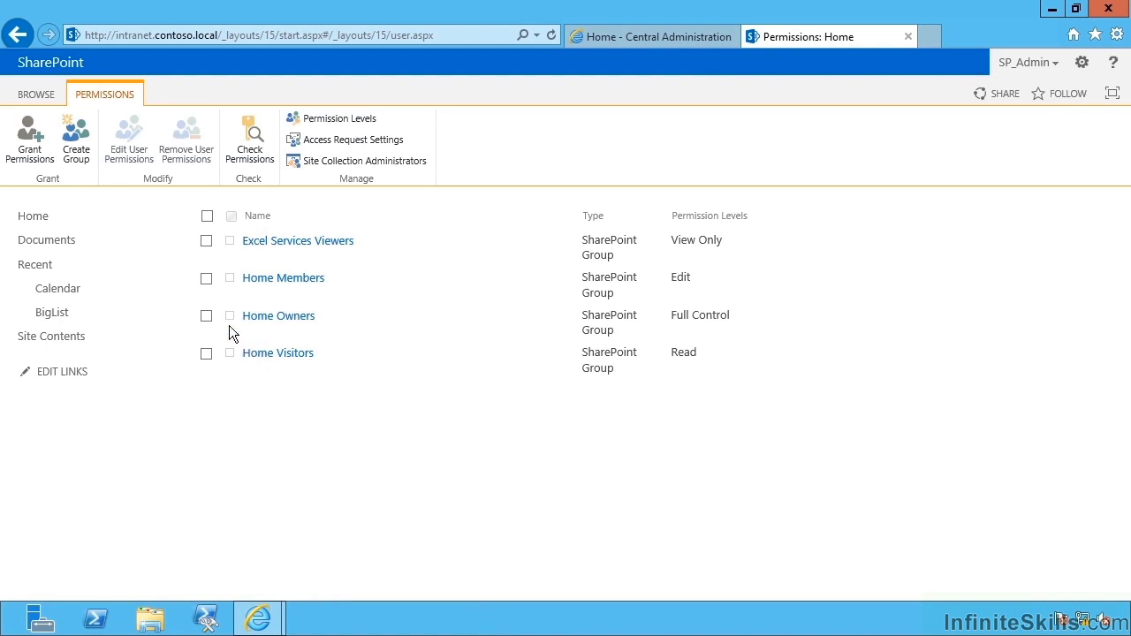
left_click(207, 279)
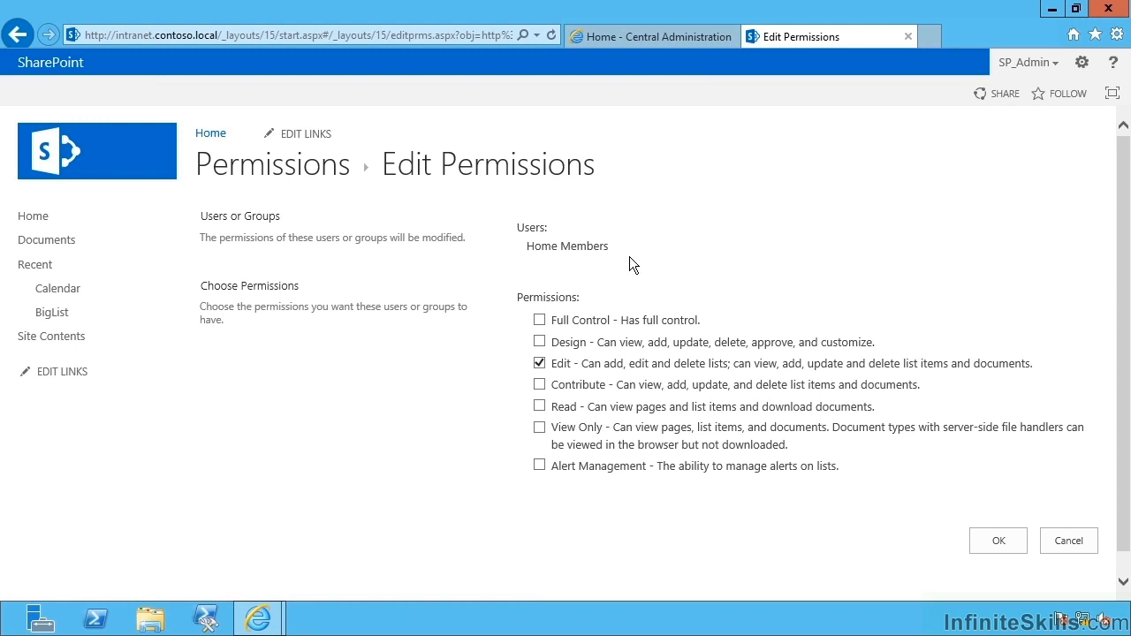
left_click(997, 543)
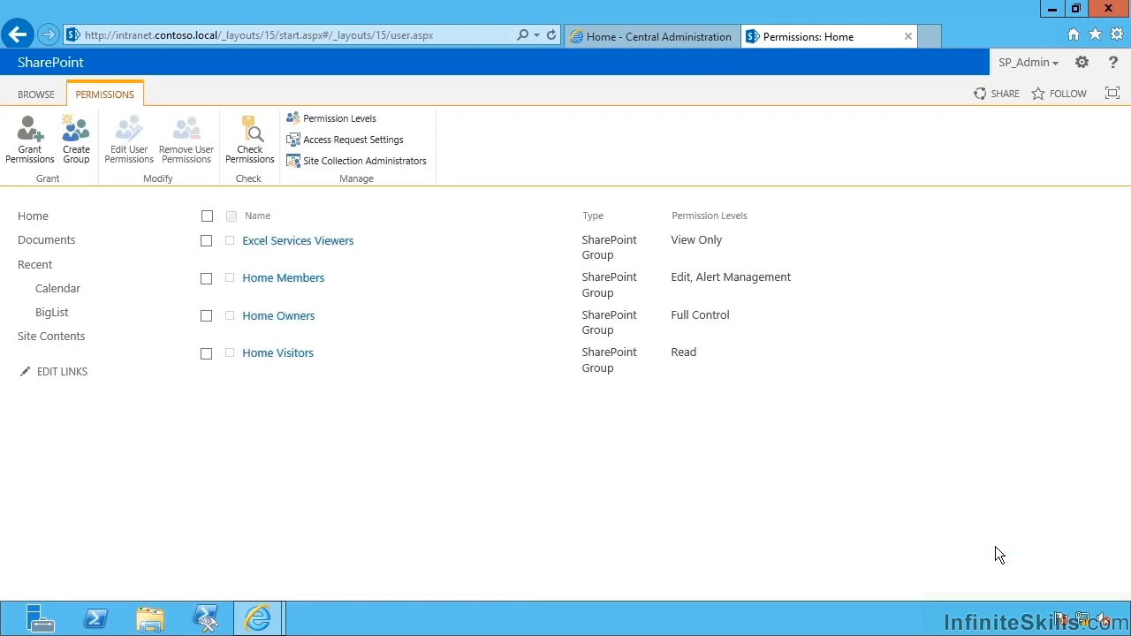